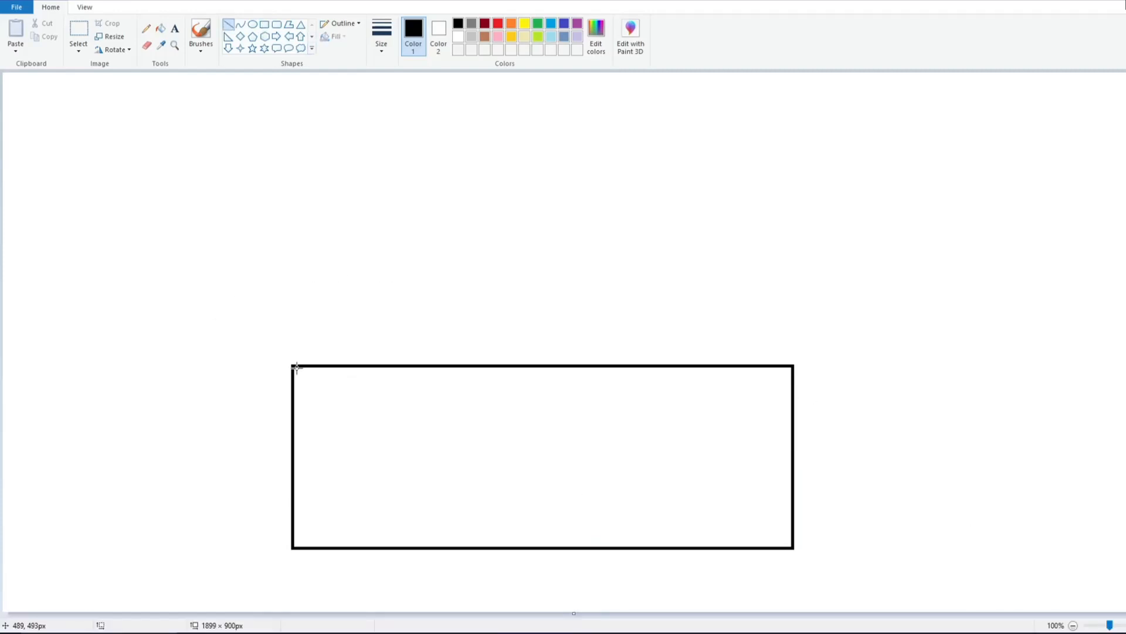
- Extend the rectangle's upper edge horizontally beyond both corners with straight lines and erase the overlong ends
left_click_drag(292, 365, 228, 365)
left_click_drag(801, 363, 876, 364)
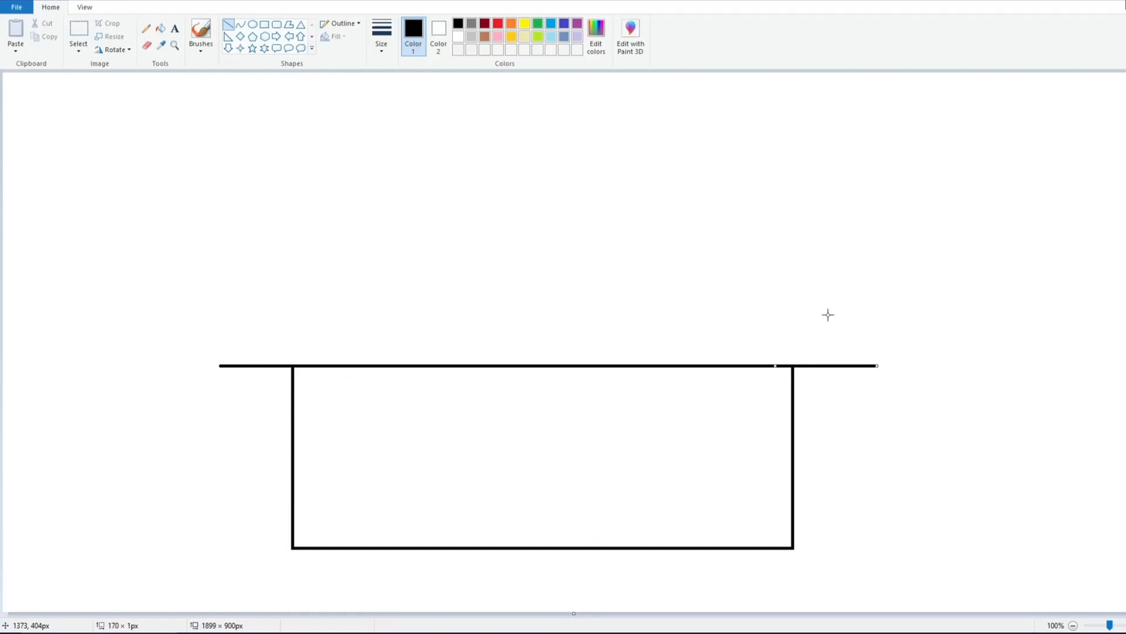
left_click(148, 47)
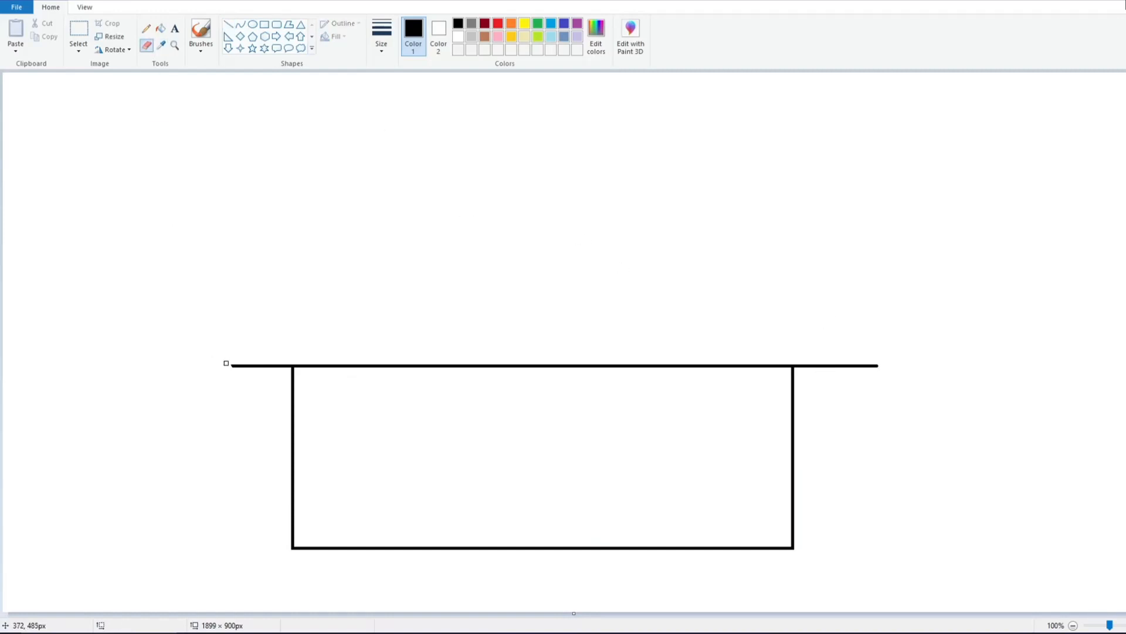
- Draw the lower roof as a trapezoid: a shorter horizontal line above the extended edge, joined by slanted sides, with excess erased
left_click(228, 24)
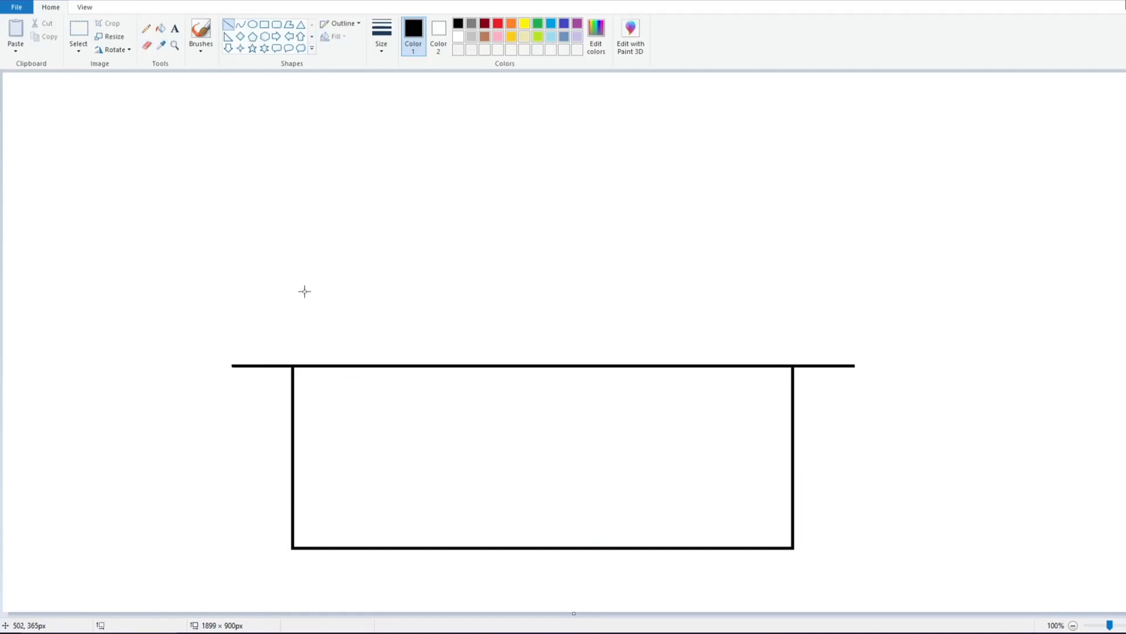
left_click_drag(270, 293, 800, 291)
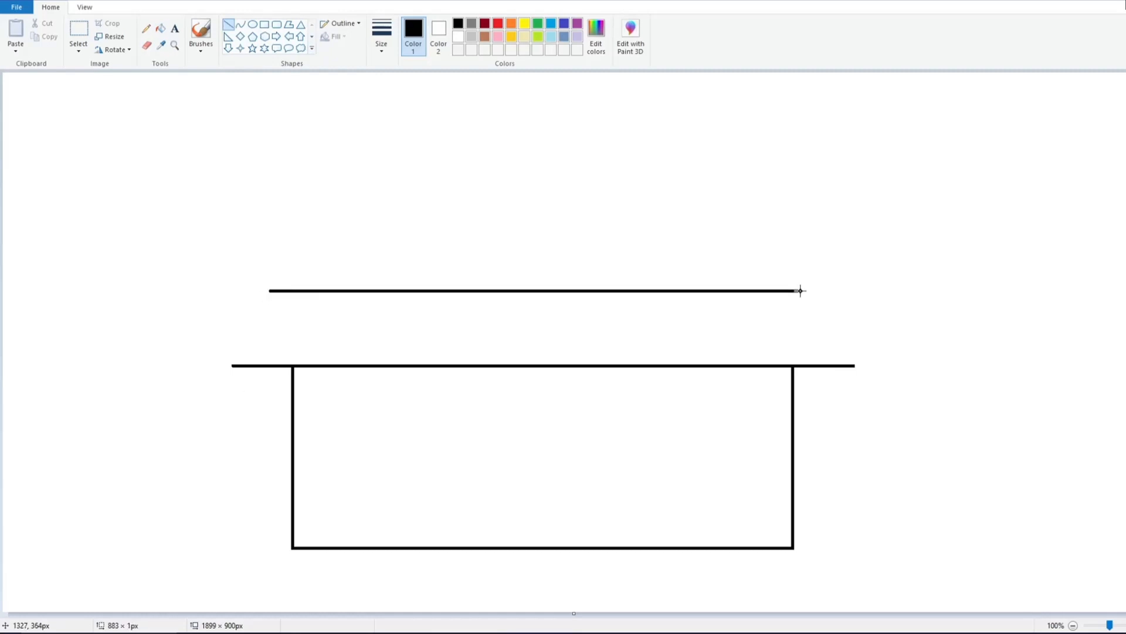
left_click_drag(270, 290, 233, 365)
left_click(147, 46)
left_click(228, 24)
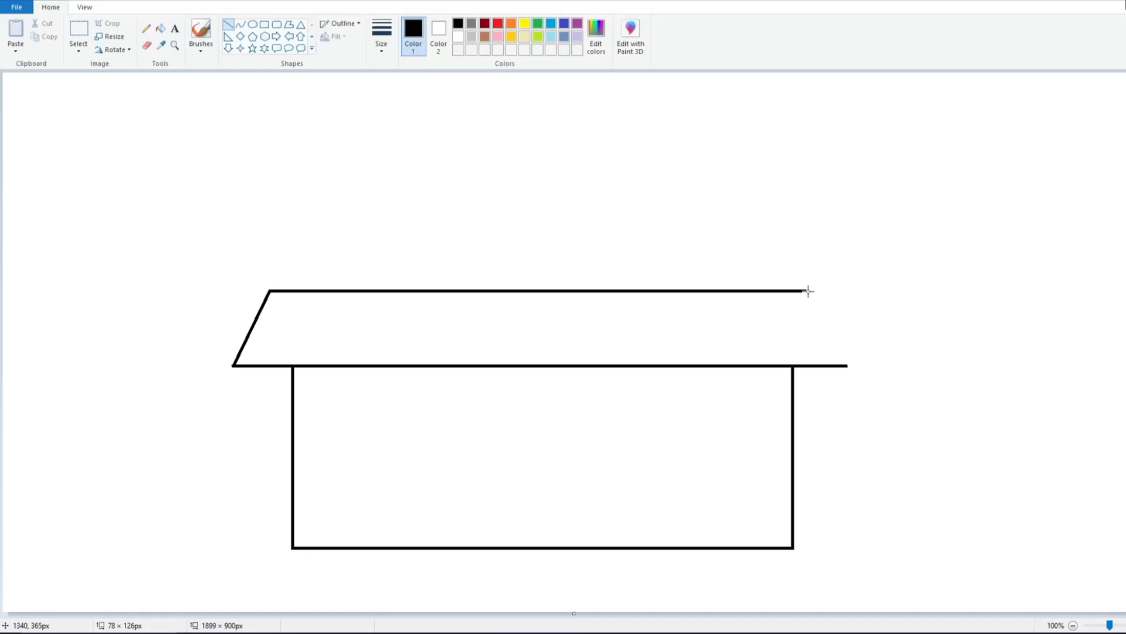
left_click_drag(807, 290, 845, 365)
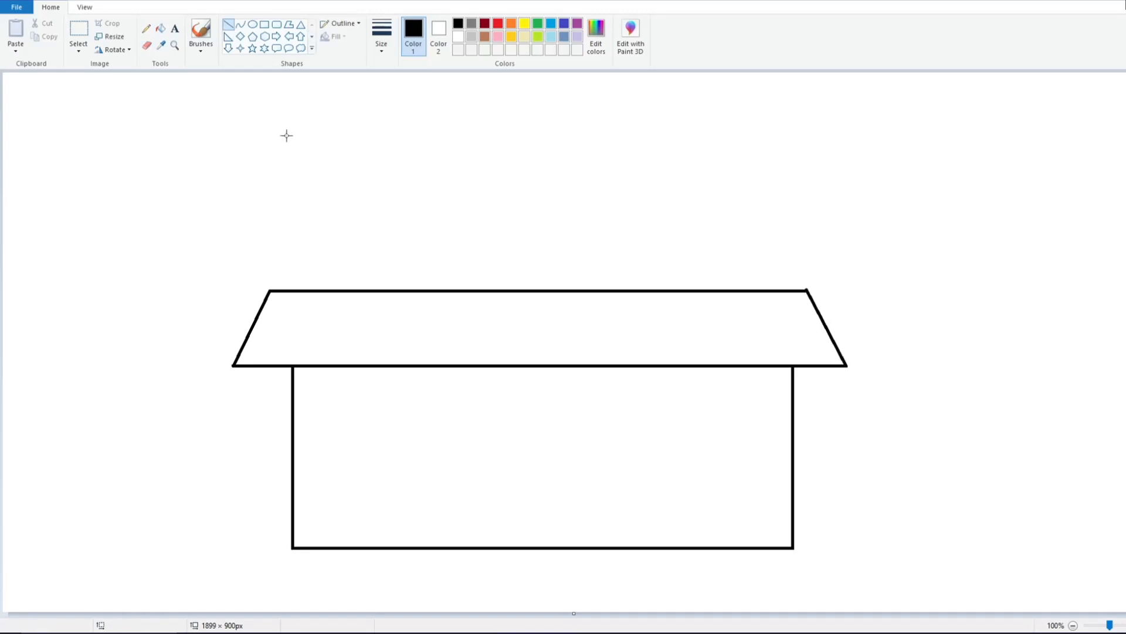
- Draw two vertical tower walls rising from the roof's upper edge, one at its left corner and one about a third along
mouse_move(270, 290)
left_mouse_down()
mouse_move(266, 131)
mouse_move(270, 139)
left_mouse_up()
left_click_drag(450, 139, 450, 296)
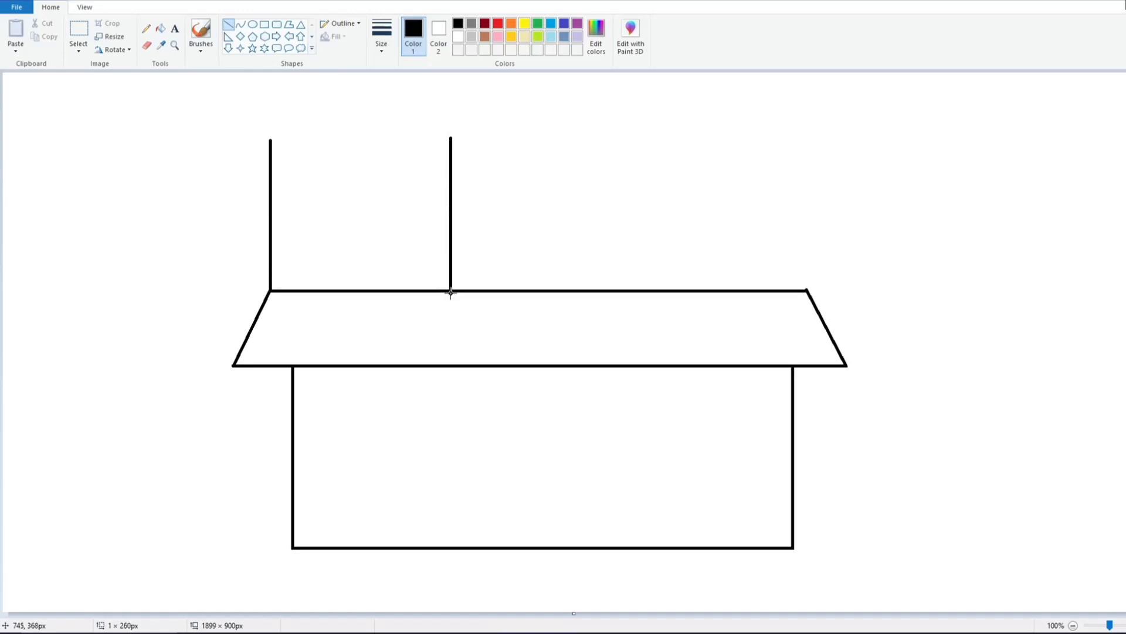
left_click_drag(450, 197, 454, 201)
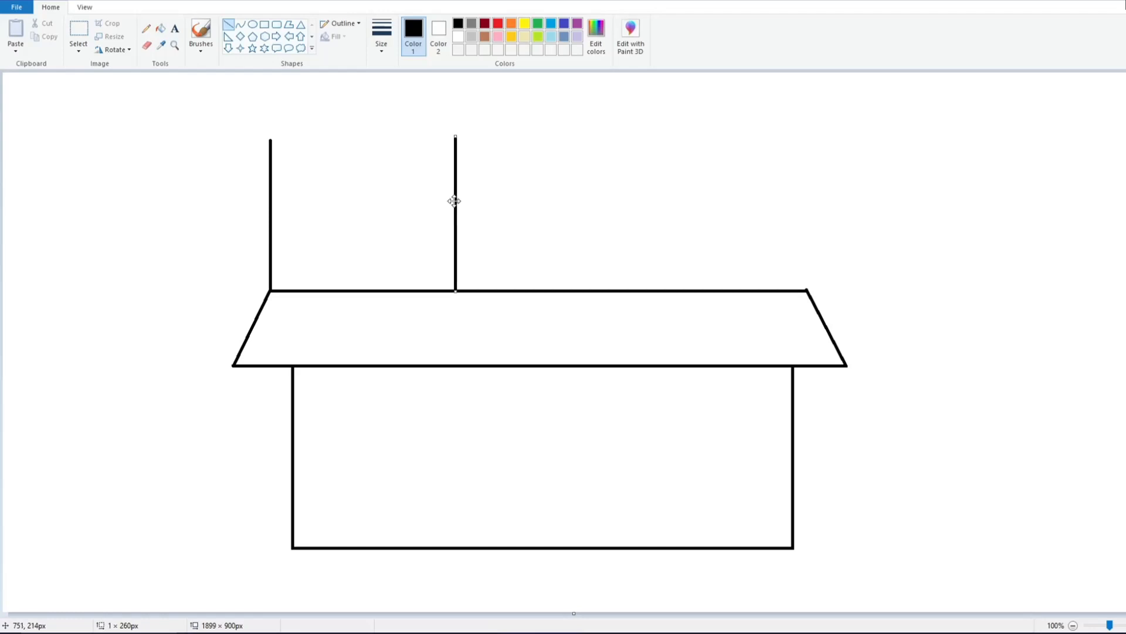
- Trim the uneven upper ends of the two tower walls to one level and erase the overshoot at the roof line
left_click(78, 29)
left_click_drag(246, 108, 471, 143)
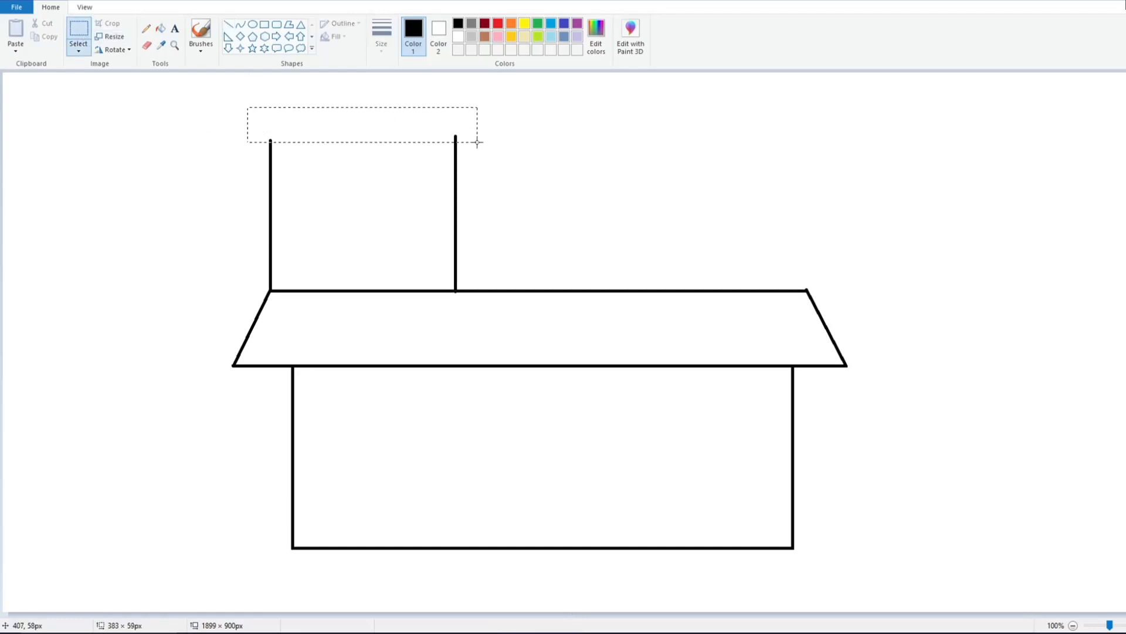
left_click(78, 51)
left_click(97, 151)
left_click(146, 45)
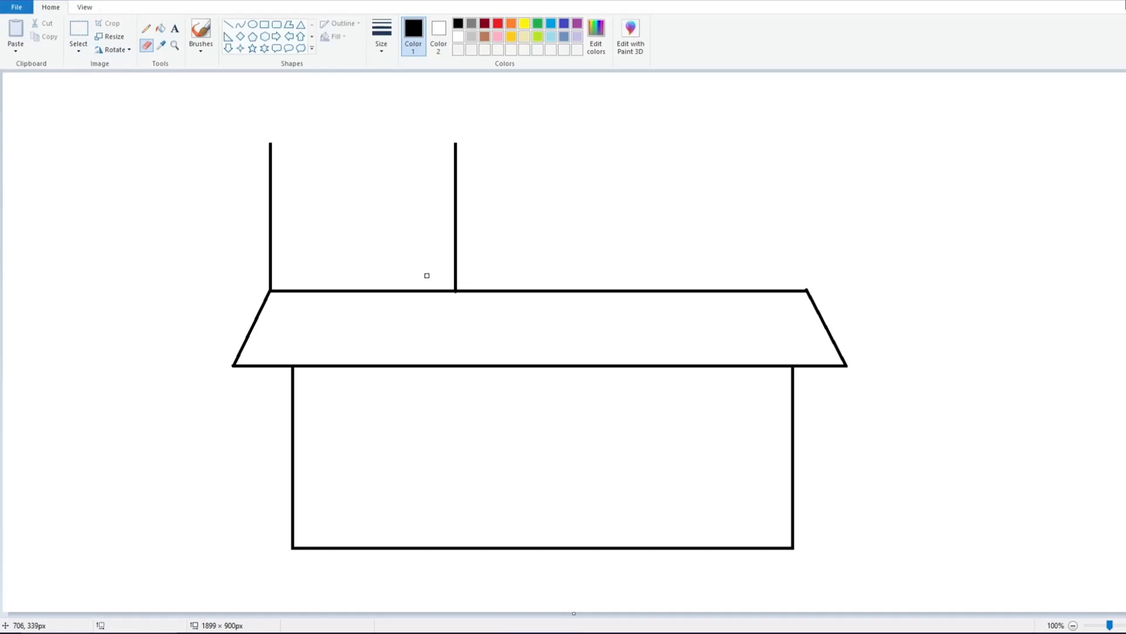
- Draw the balcony's end post as two close vertical lines at the roof's upper right corner, about 160 px tall
left_click(228, 24)
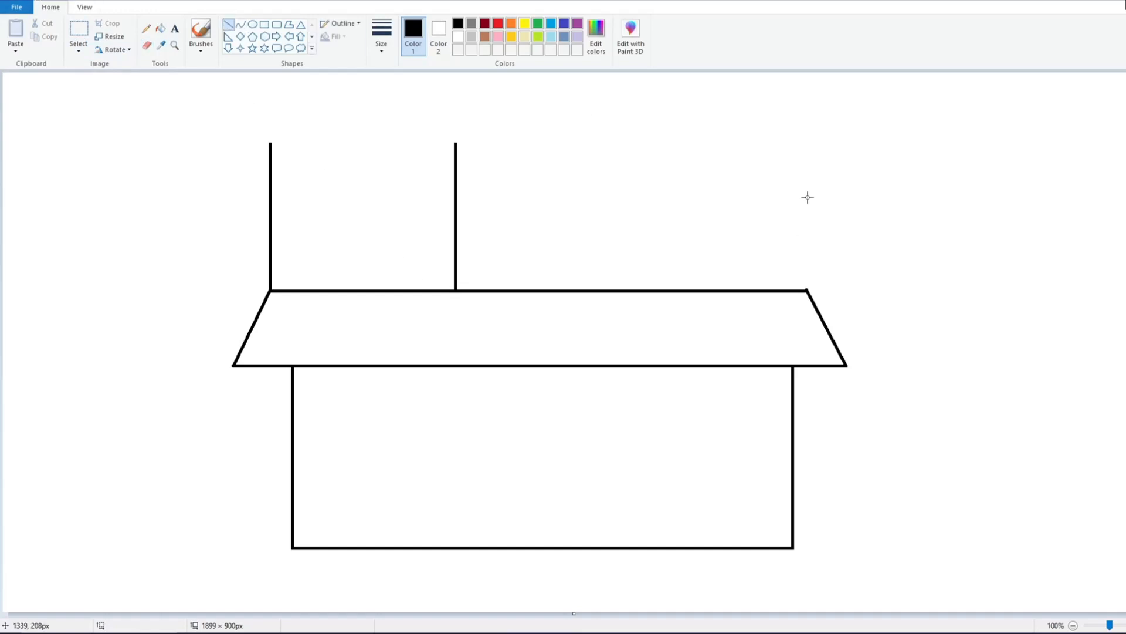
left_click_drag(807, 197, 807, 291)
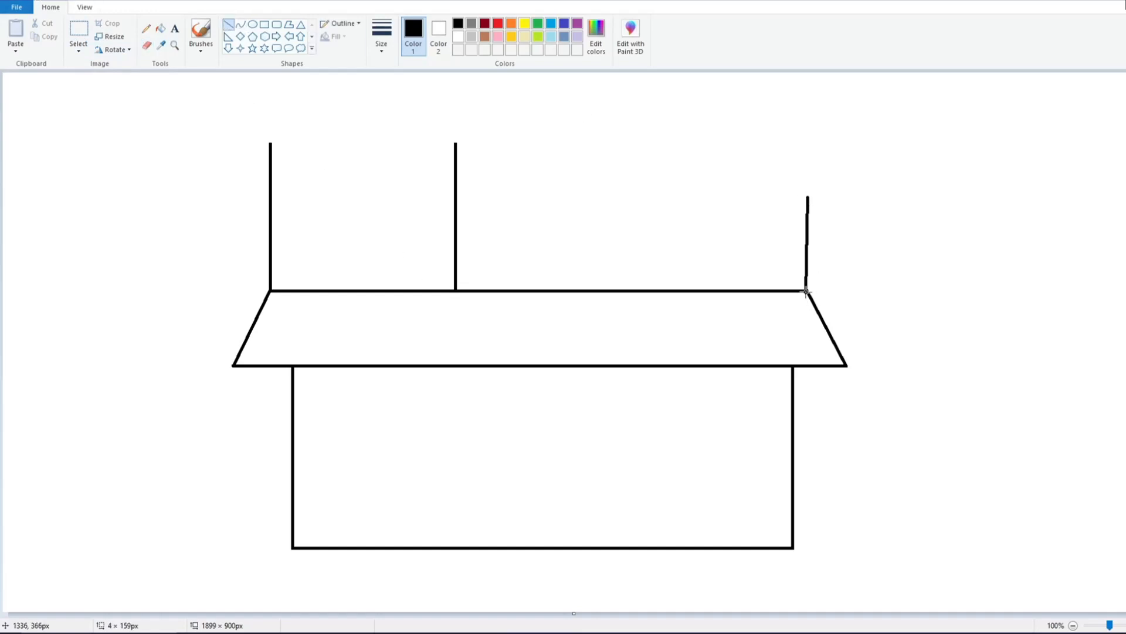
left_click_drag(807, 248, 807, 246)
left_click_drag(797, 194, 796, 290)
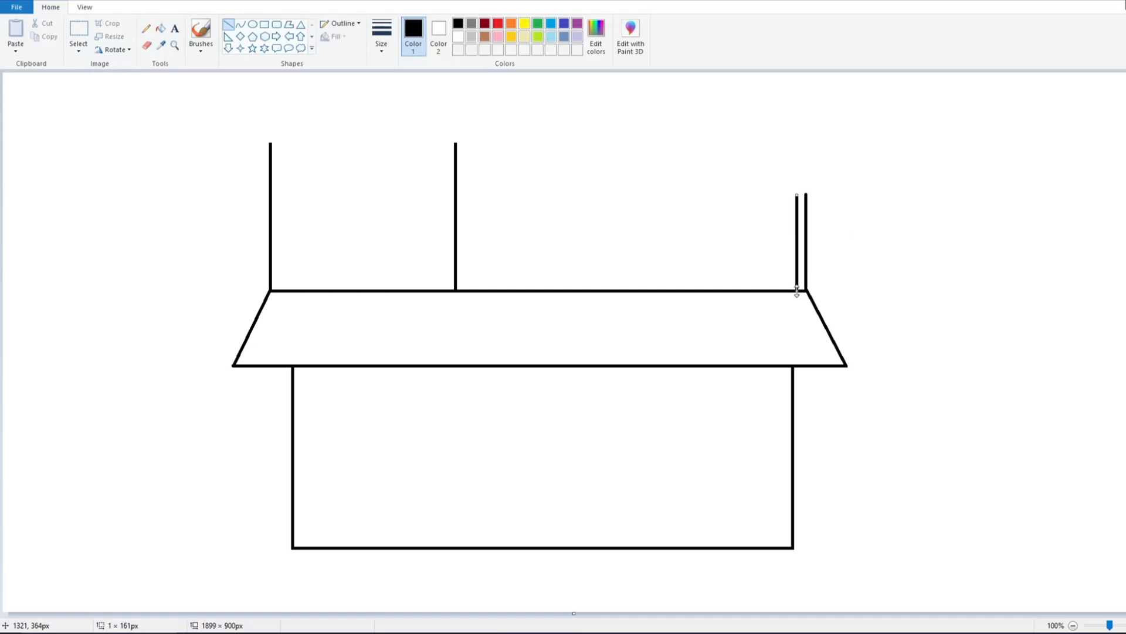
- Draw a horizontal rail from the end post to the tower wall and a first baluster of two close vertical lines beneath it
mouse_move(797, 215)
left_mouse_down()
mouse_move(456, 201)
mouse_move(457, 214)
left_mouse_up()
left_click_drag(793, 216, 794, 215)
left_click(742, 186)
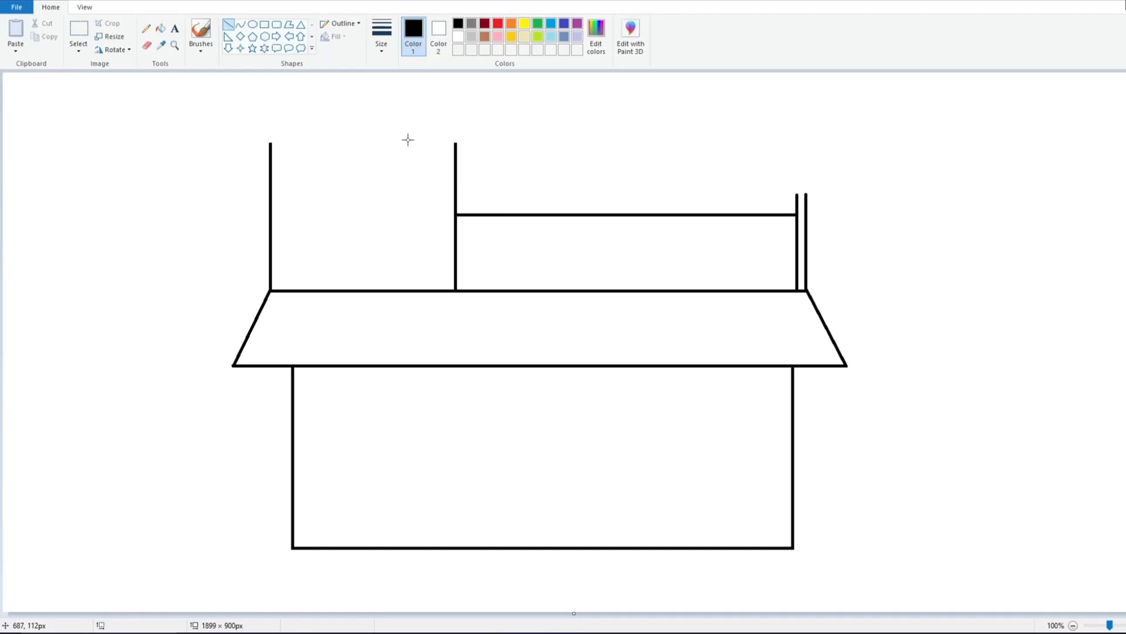
left_click_drag(501, 214, 501, 288)
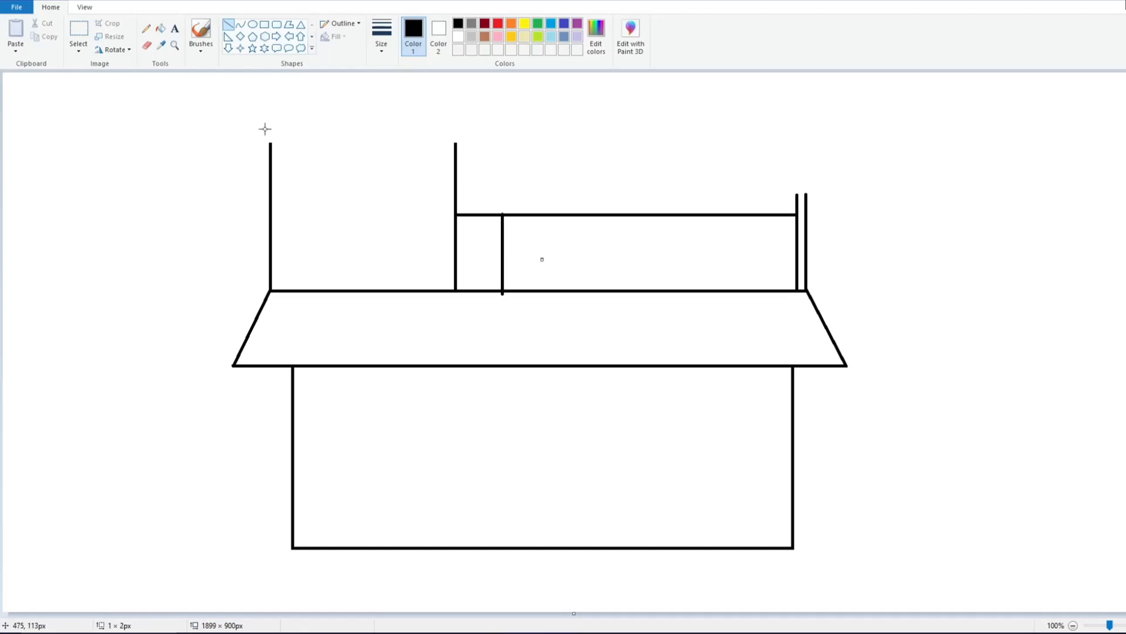
left_click_drag(511, 215, 513, 297)
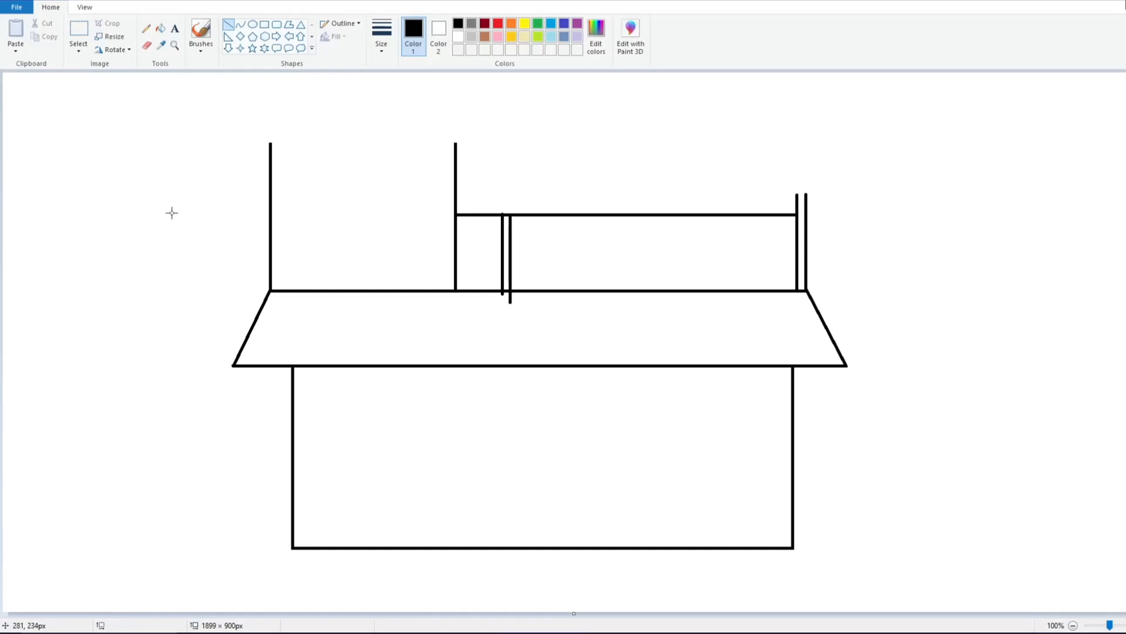
- Draw a separate vertical line of baluster height left of the house and copy it
left_click_drag(171, 202, 171, 289)
left_click(78, 46)
left_click_drag(129, 182, 214, 295)
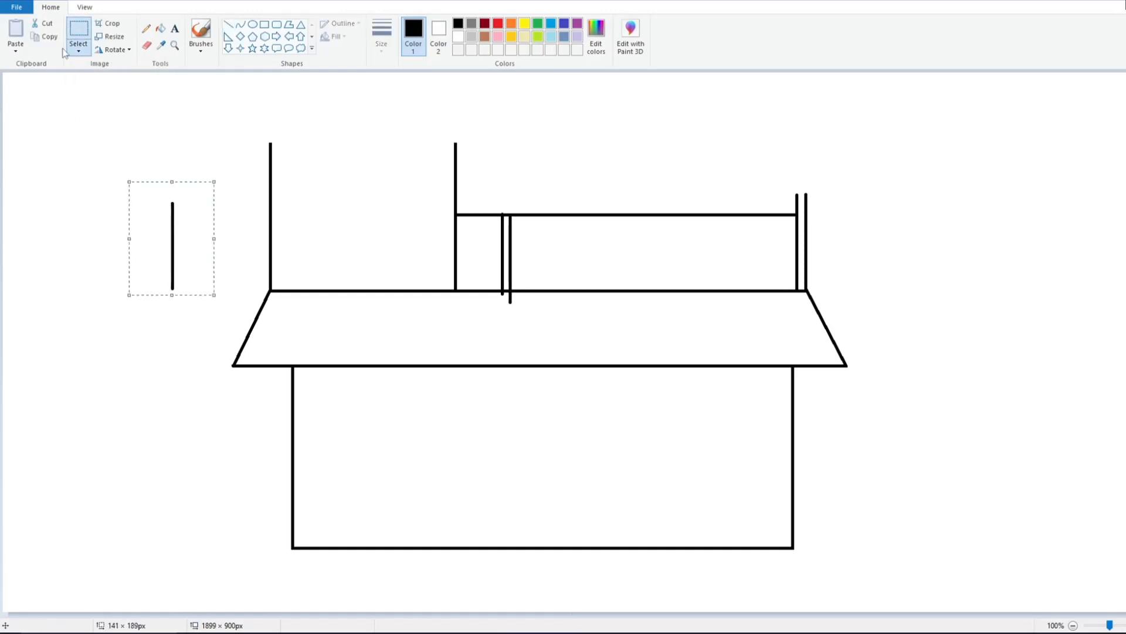
key("ctrl+c")
- Paste two copies of the vertical line side by side under the rail as the second baluster
left_click(15, 50)
left_click(33, 64)
left_click_drag(58, 158, 587, 280)
left_click(15, 51)
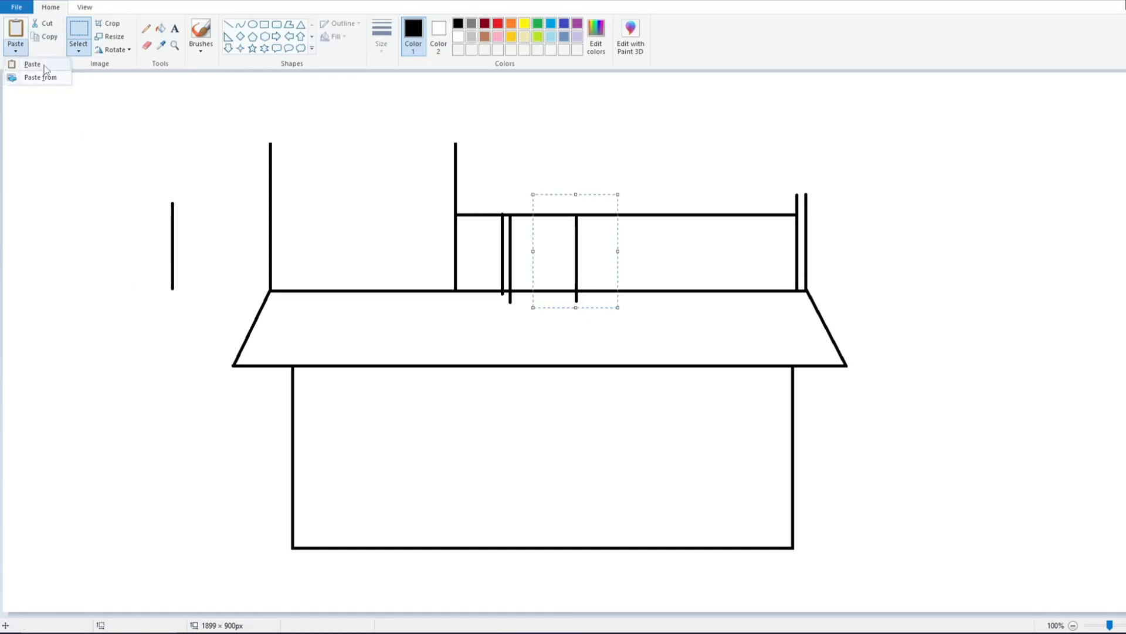
left_click(32, 64)
left_click_drag(49, 147, 588, 268)
- Paste two more copies of the vertical line close together as the third baluster
left_click(15, 51)
left_click(33, 64)
left_click_drag(49, 148, 649, 268)
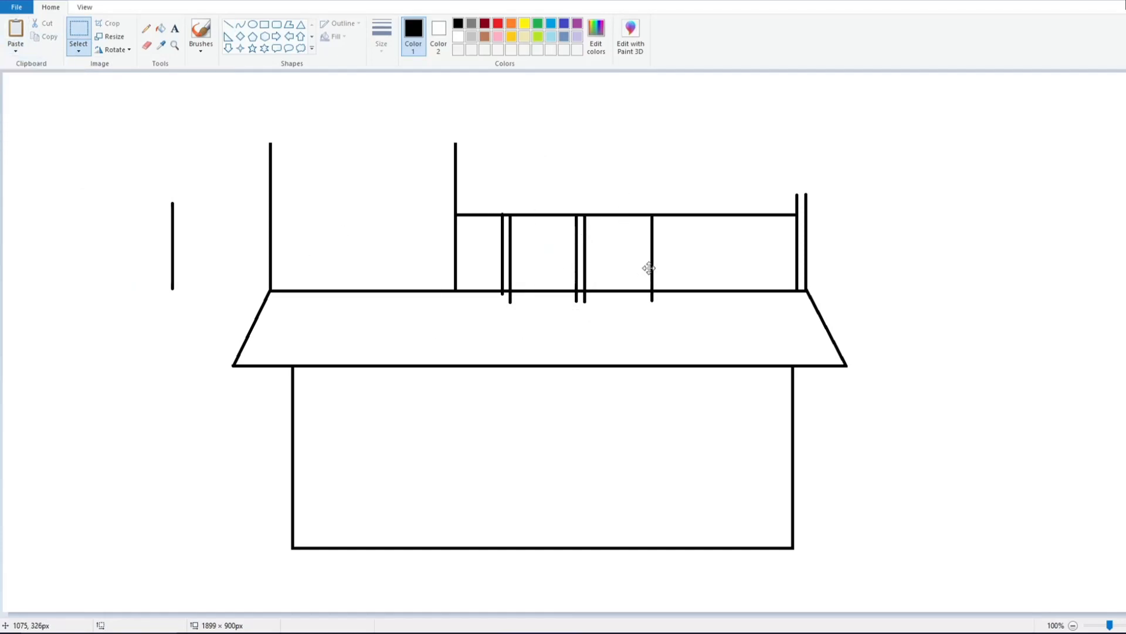
left_click(16, 51)
left_click(33, 64)
left_click_drag(47, 147, 659, 262)
- Form the fourth baluster from one more pasted line and the original spare line moved in beside it
left_click(15, 51)
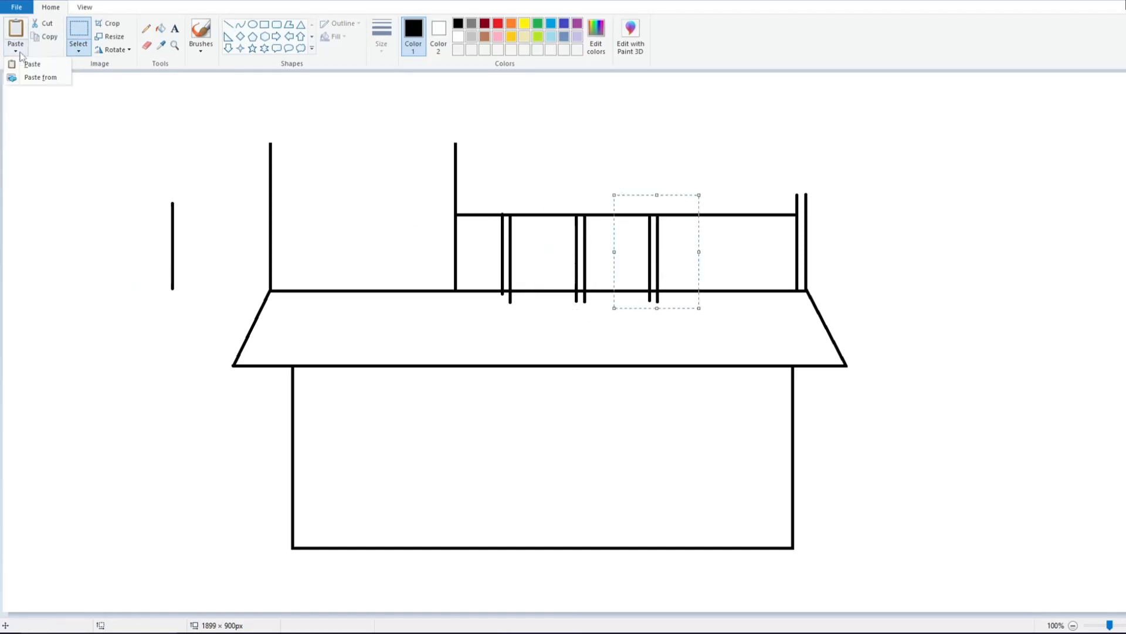
left_click(32, 64)
left_click_drag(57, 154, 742, 276)
left_click_drag(135, 184, 213, 297)
left_click_drag(158, 264, 713, 275)
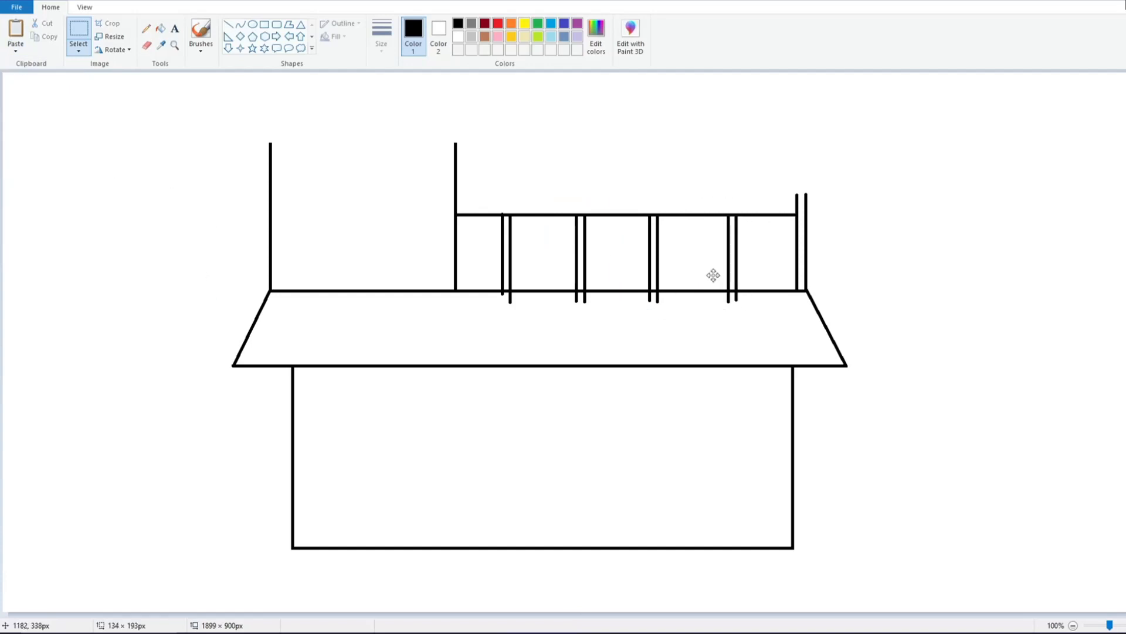
left_click(627, 170)
- Draw a second horizontal rail line just above the first and an oval knob on top of the end post
left_click(228, 24)
mouse_move(456, 207)
left_mouse_down()
mouse_move(792, 196)
mouse_move(797, 207)
mouse_move(813, 195)
left_mouse_up()
left_click(252, 25)
- Select the whole house drawing and move it down to make room above the tower walls
left_click(78, 30)
mouse_move(203, 96)
left_mouse_down()
mouse_move(857, 506)
mouse_move(885, 584)
left_mouse_up()
left_click_drag(316, 129, 322, 156)
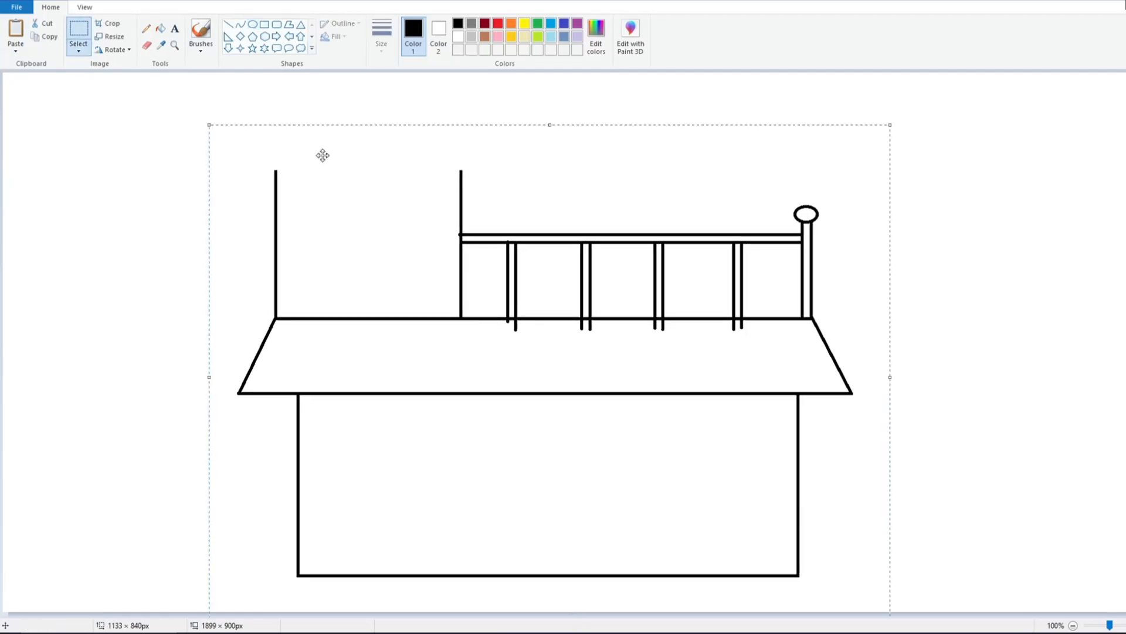
left_click(224, 108)
- Cut the tips of the tower walls level and draw a triangle across them as the tower's gable
left_click_drag(224, 108, 505, 174)
left_click(79, 51)
left_click(117, 143)
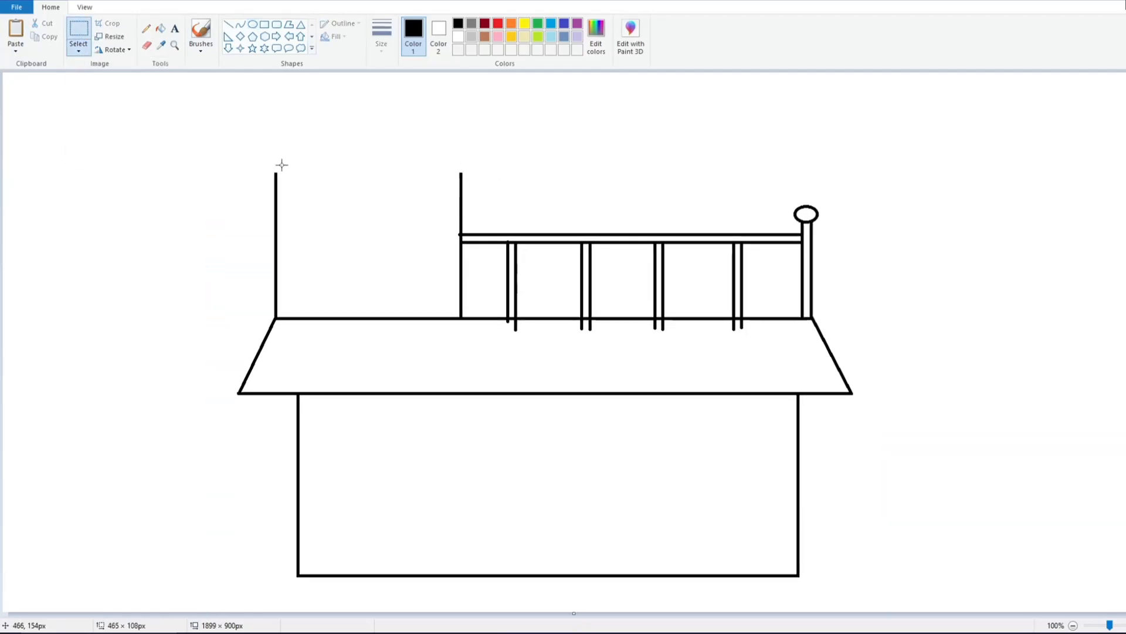
left_click(301, 24)
left_click_drag(273, 99, 464, 173)
left_click(262, 166)
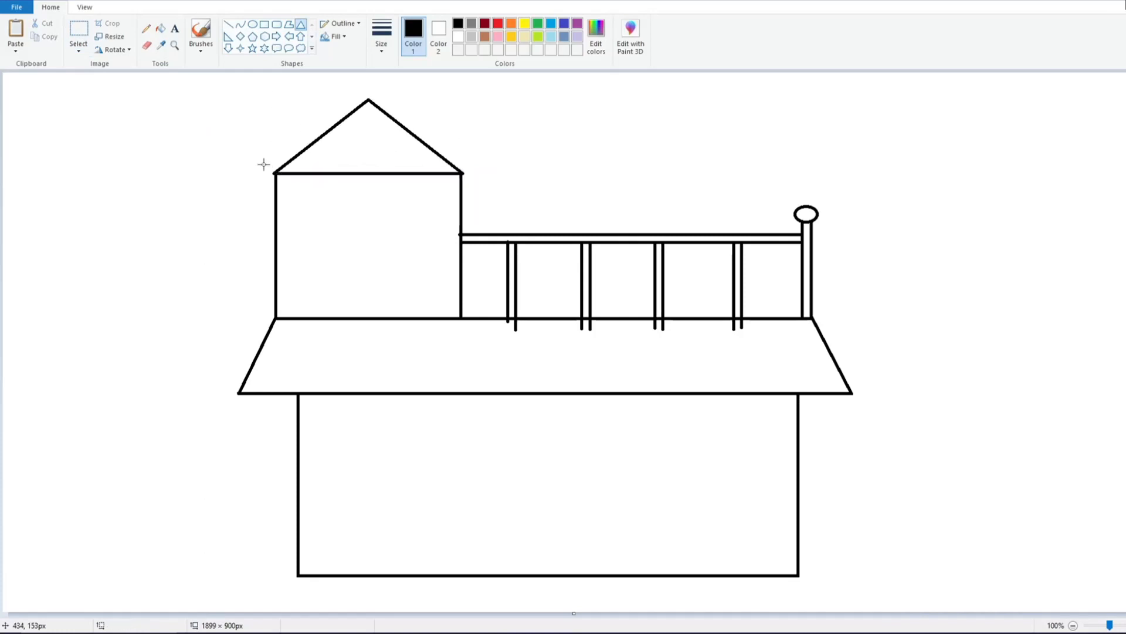
- Select the whole house with its gable and move it slightly down and to the right
left_click(79, 29)
left_click_drag(184, 88, 892, 593)
left_click_drag(650, 471, 676, 491)
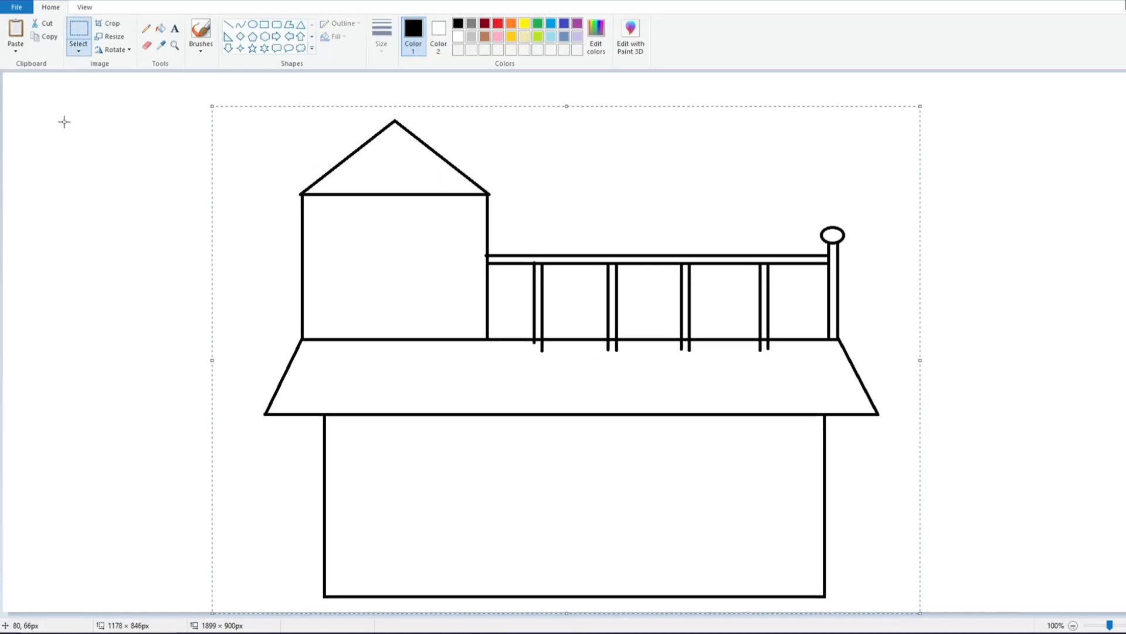
left_click(62, 117)
right_click(258, 99)
- Draw a larger triangle around the gable and resize it into an even, narrow roof border with overhanging eaves
left_click(301, 24)
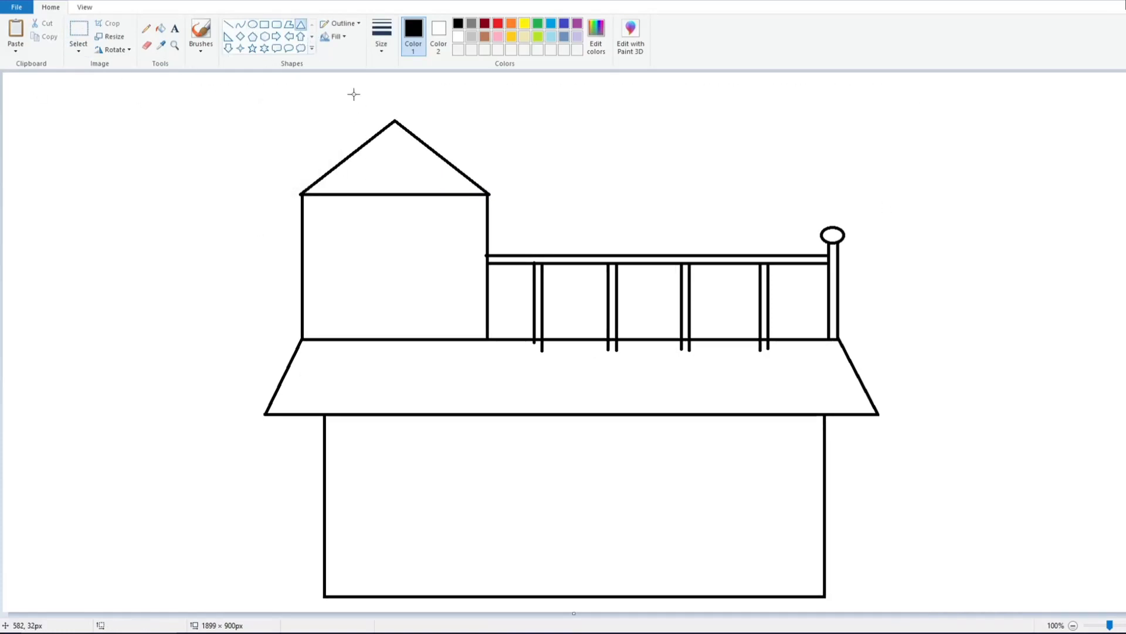
left_click_drag(347, 90, 507, 194)
left_click_drag(346, 143, 286, 143)
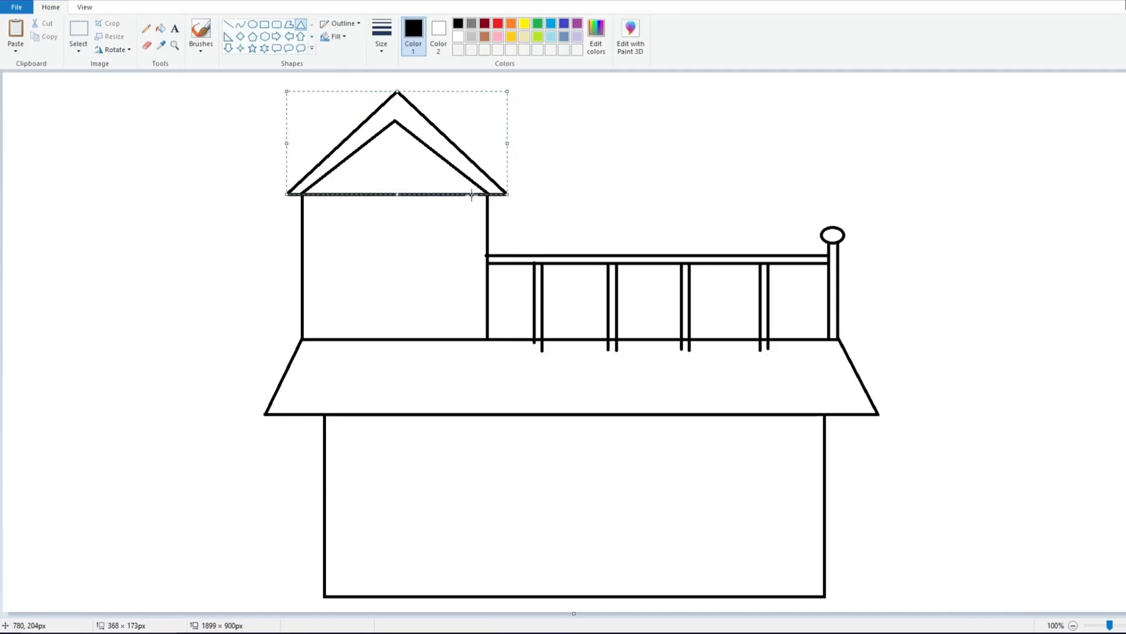
left_click_drag(507, 194, 502, 196)
left_click_drag(394, 91, 394, 109)
left_click(193, 149)
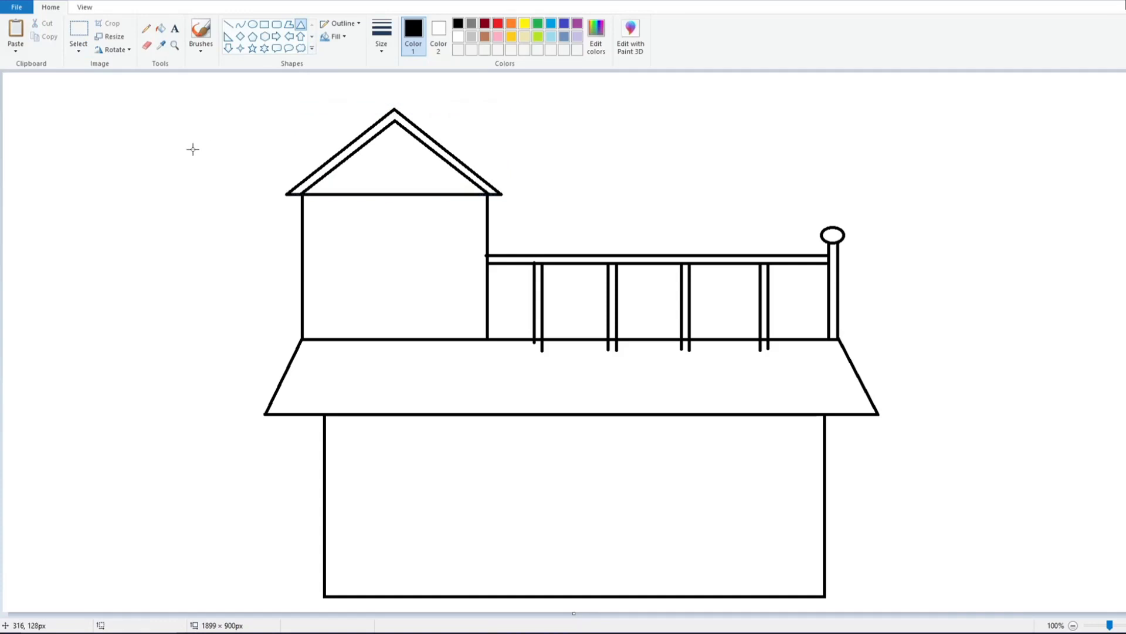
- Remove the gable's inner base line by erasing its ends and filling the rest with white, with black restored as drawing colour
left_click(147, 45)
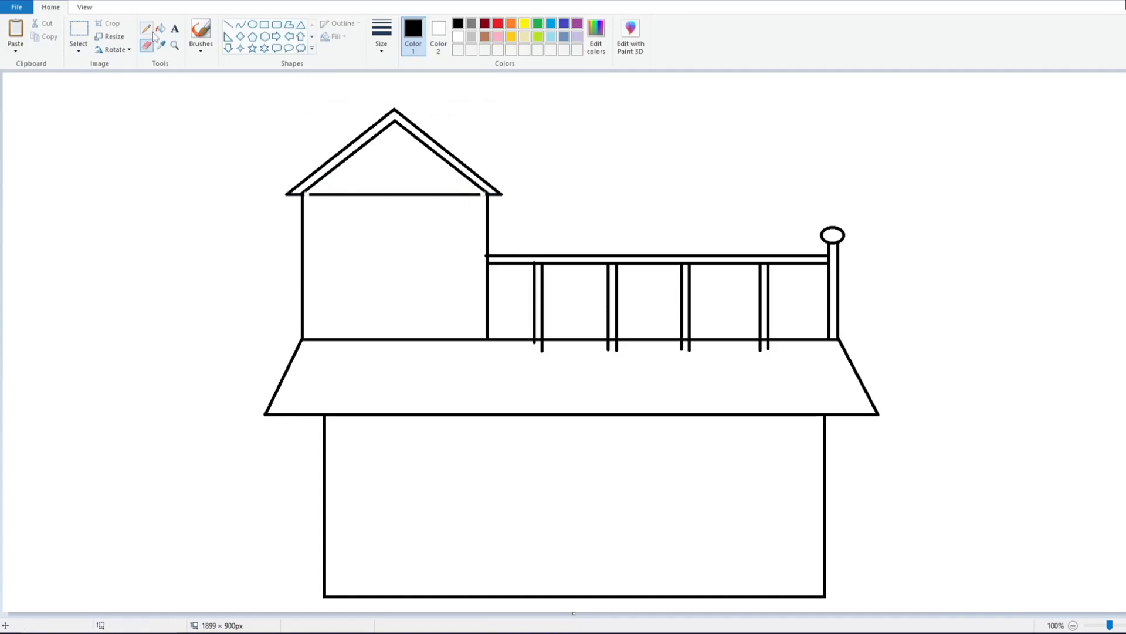
left_click(458, 36)
left_click(161, 28)
left_click(359, 194)
left_click(458, 22)
left_click(228, 24)
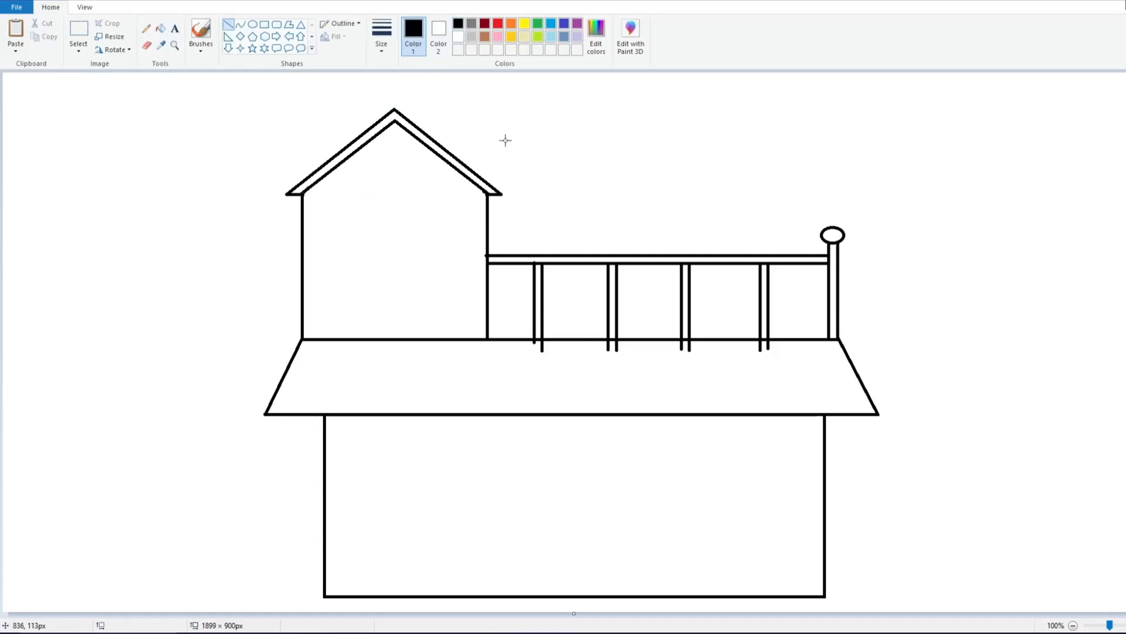
- Erase the rail and baluster line ends that protrude past the tower wall and the lower roof's upper edge
key("ctrl+Page_Up")
left_click_drag(458, 611, 681, 614)
left_click(147, 45)
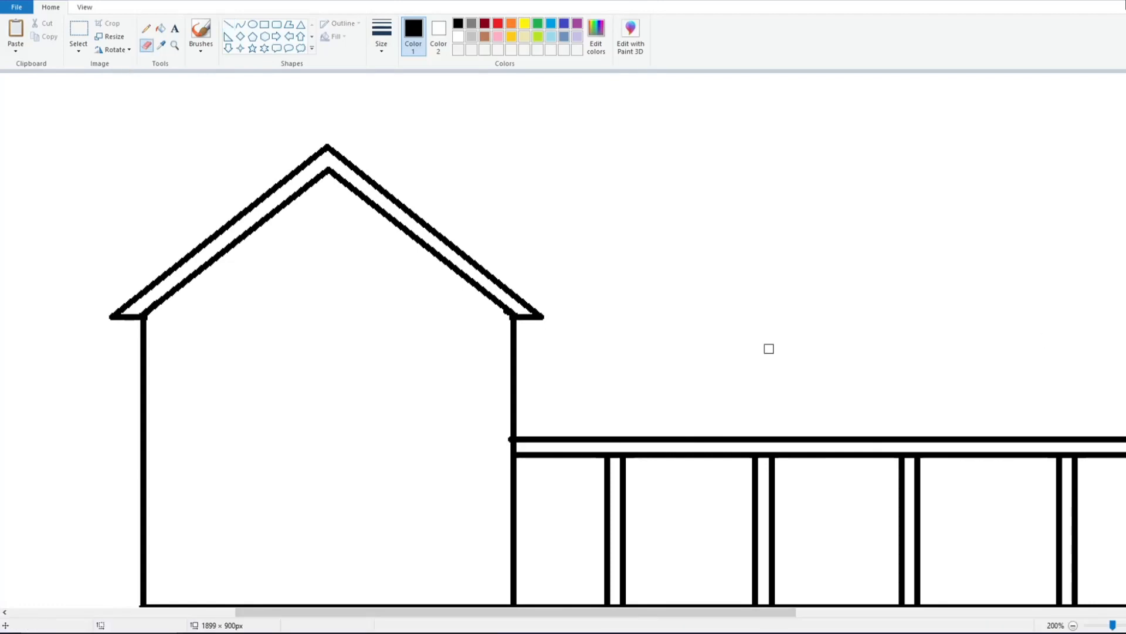
scroll(1049, 301, "down", 3)
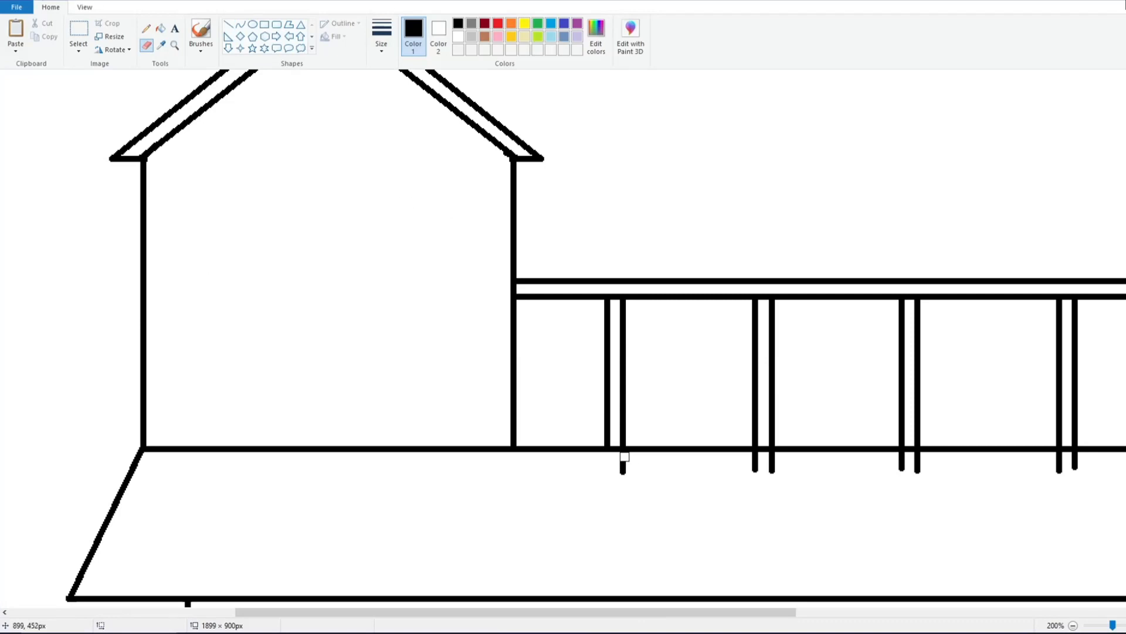
left_click_drag(624, 456, 627, 480)
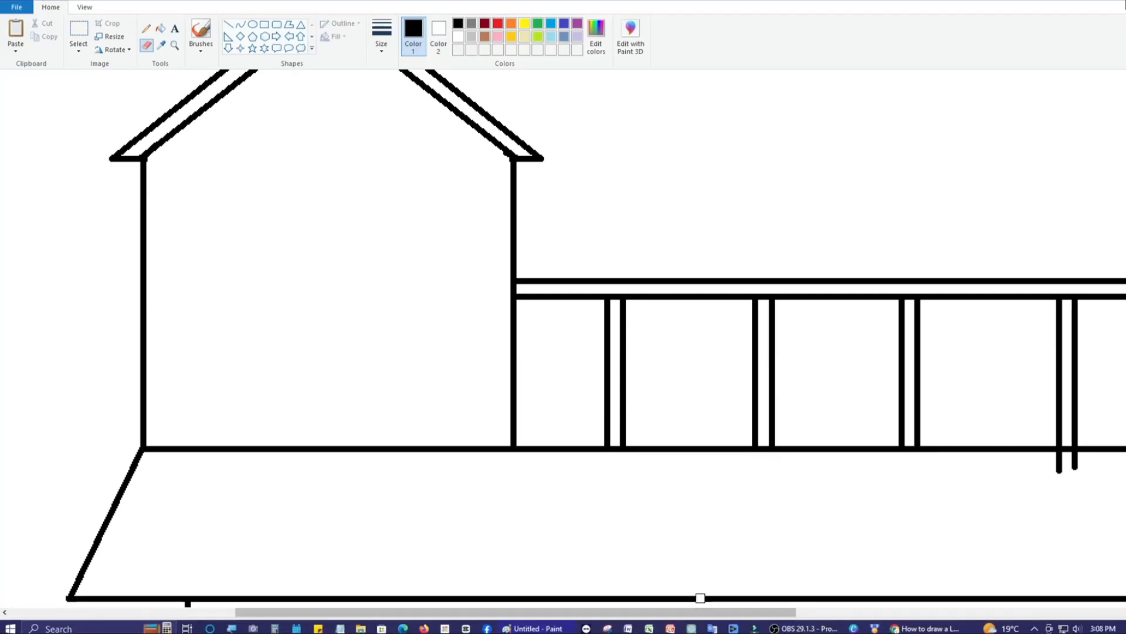
scroll(818, 450, "right", 5)
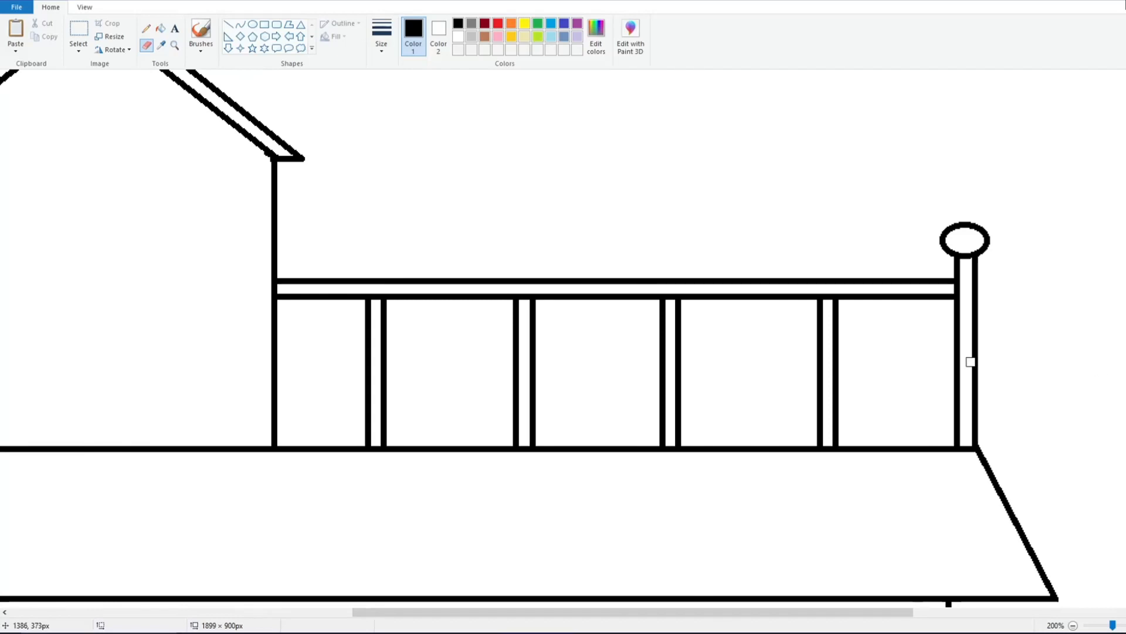
left_click(1073, 624)
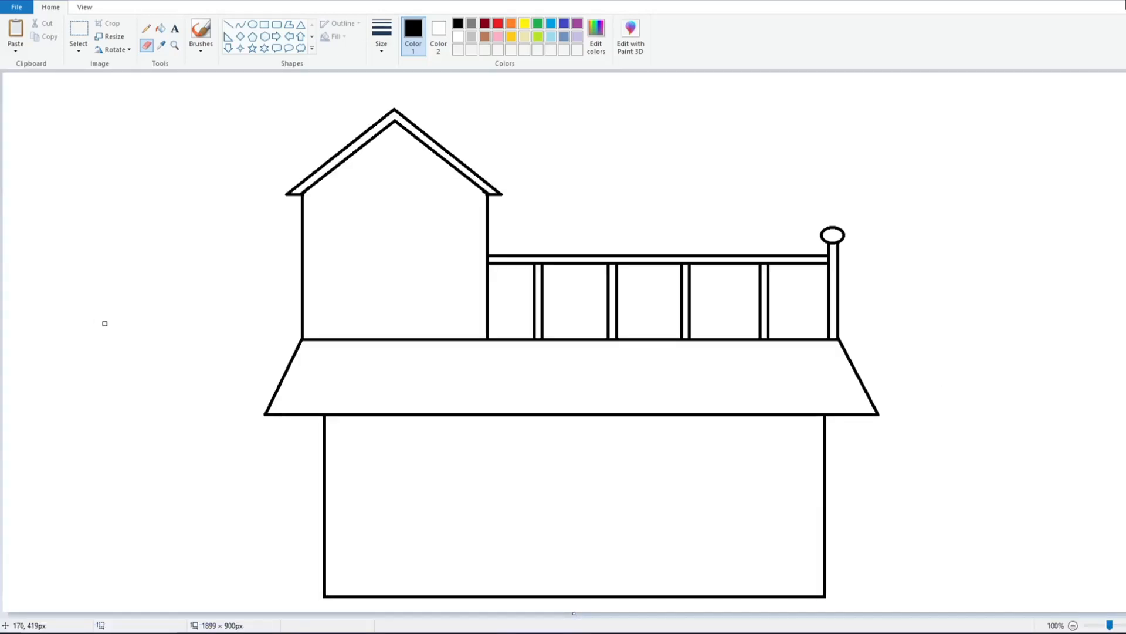
- Draw a two-pane window about 198 × 115 px on the tower wall, with a narrow central mullion and an outer frame
left_click(264, 25)
left_click_drag(331, 213, 450, 282)
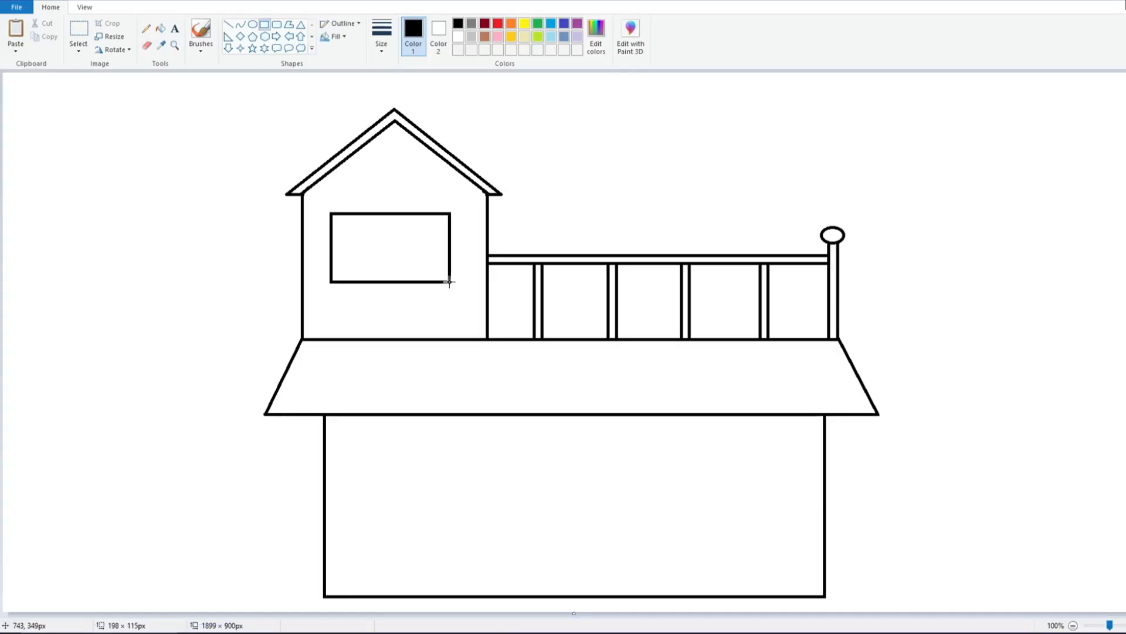
left_click(228, 24)
mouse_move(380, 213)
left_mouse_down()
mouse_move(379, 282)
mouse_move(381, 259)
left_mouse_up()
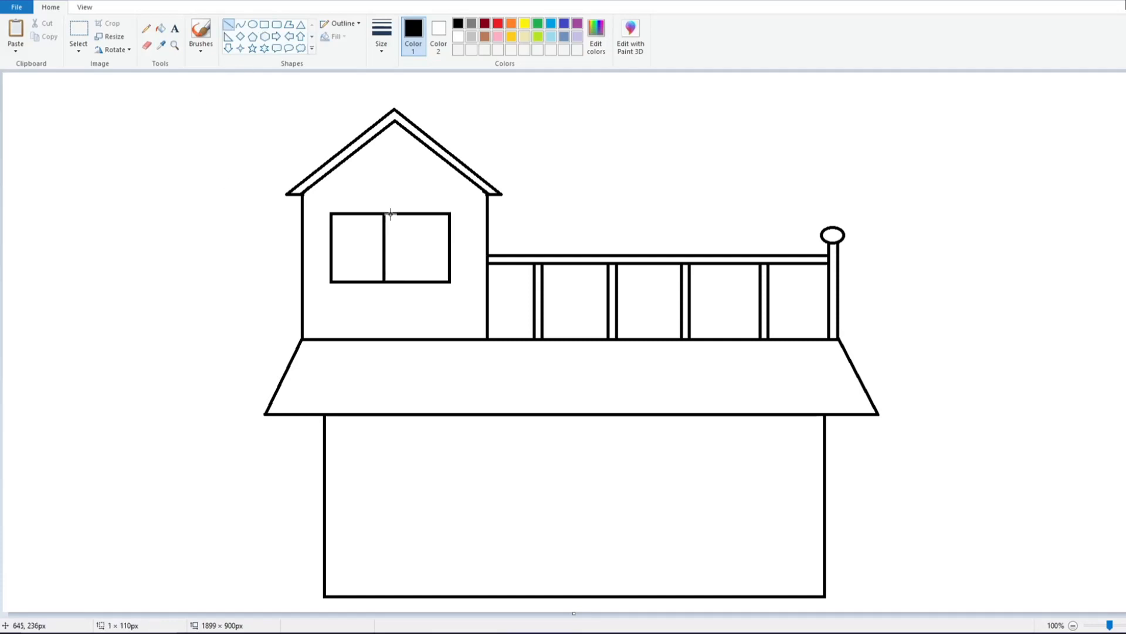
mouse_move(390, 214)
left_mouse_down()
mouse_move(390, 284)
mouse_move(392, 254)
left_mouse_up()
left_click(146, 45)
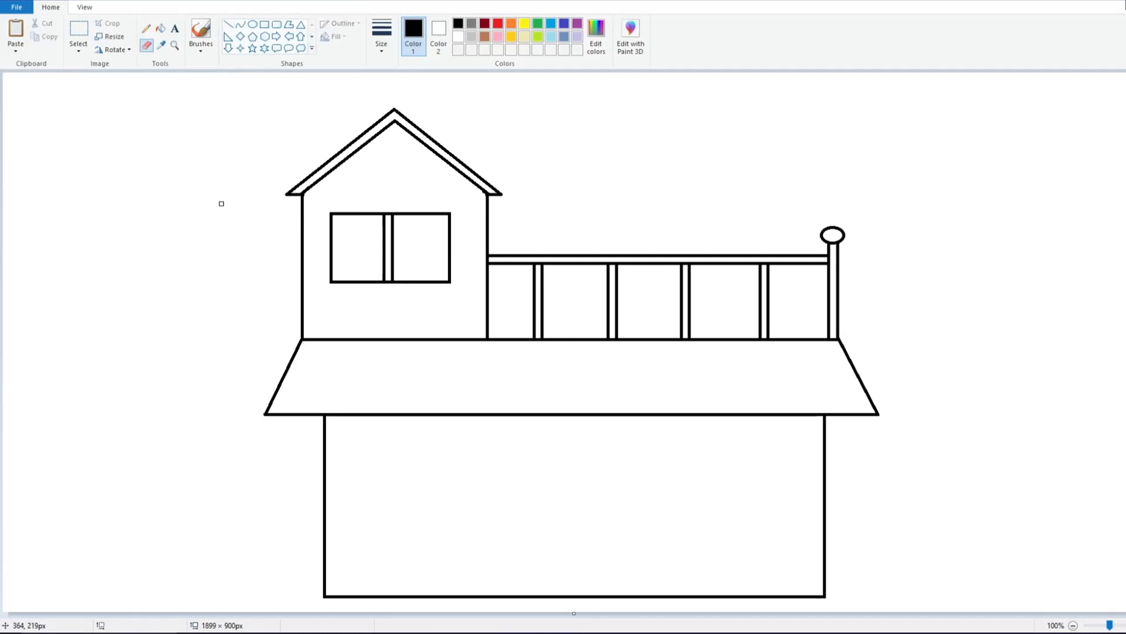
left_click(265, 24)
left_click_drag(324, 207, 454, 288)
- Copy the tower window and place two duplicates on the ground-floor wall, one near each end
left_click(78, 47)
left_click_drag(317, 195, 464, 303)
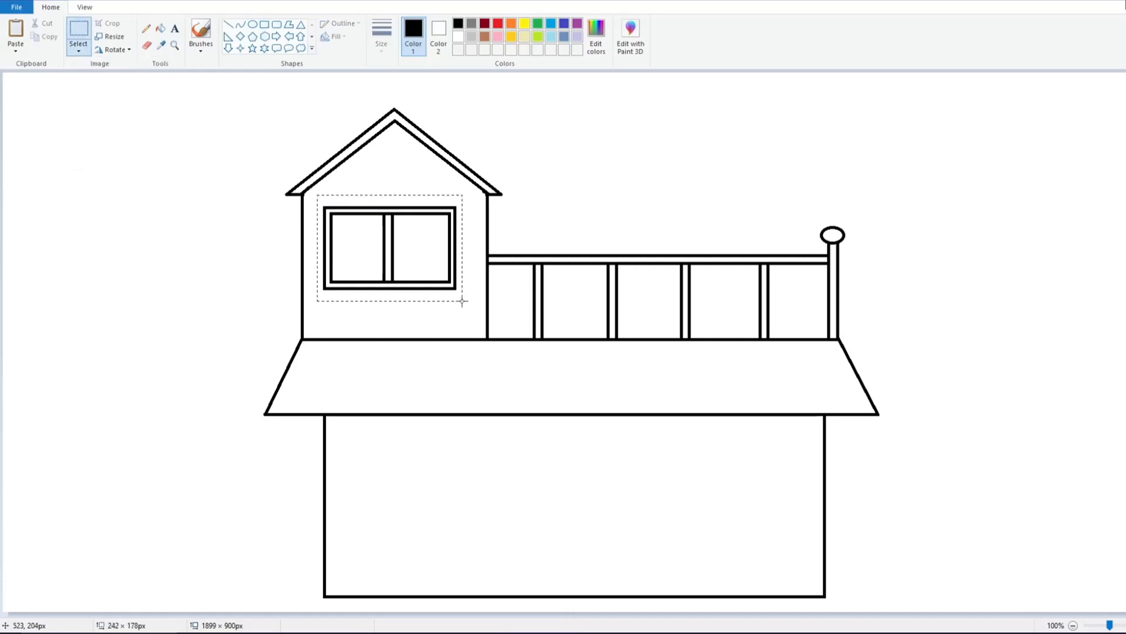
left_click(50, 39)
left_click(16, 50)
left_click(24, 63)
left_click_drag(66, 145, 391, 498)
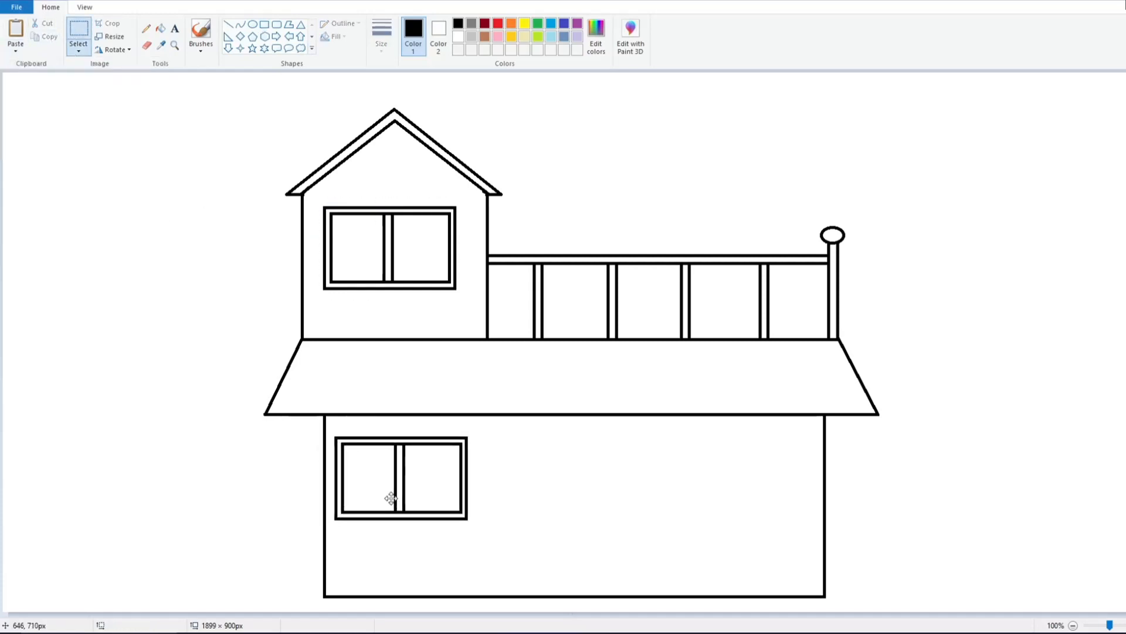
left_click(16, 50)
left_click(24, 63)
left_click_drag(53, 128, 725, 483)
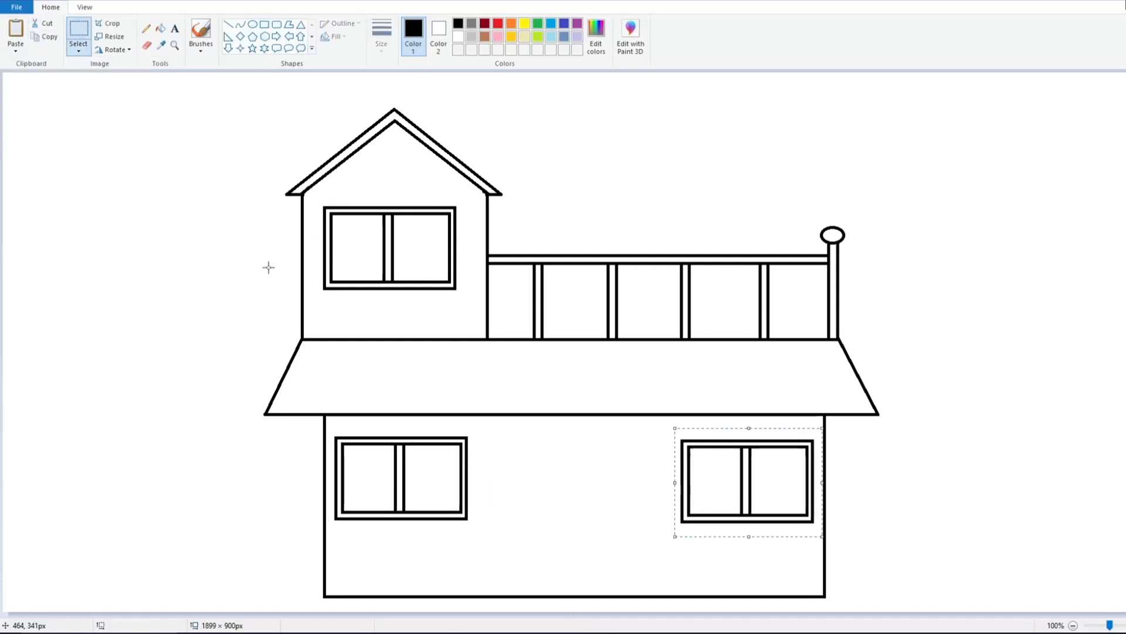
- Draw a low, wide doorstep rectangle in the middle of the ground-floor wall, resting on its base line
left_click(265, 24)
mouse_move(512, 585)
left_mouse_down()
mouse_move(639, 596)
mouse_move(626, 595)
left_mouse_up()
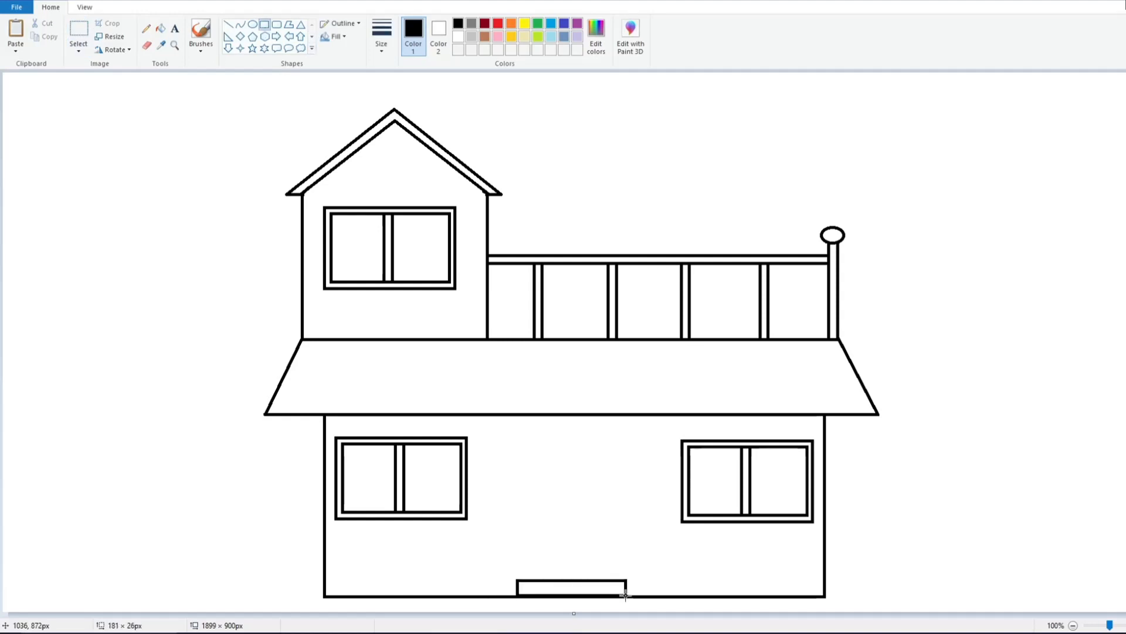
left_click_drag(508, 584, 505, 582)
- Draw a double-outlined door frame standing on the doorstep and divide it into two leaves with a narrow central strip
left_click(265, 28)
left_click_drag(515, 459, 620, 583)
left_click_drag(515, 521, 513, 522)
left_click_drag(517, 461, 617, 583)
left_click(488, 515)
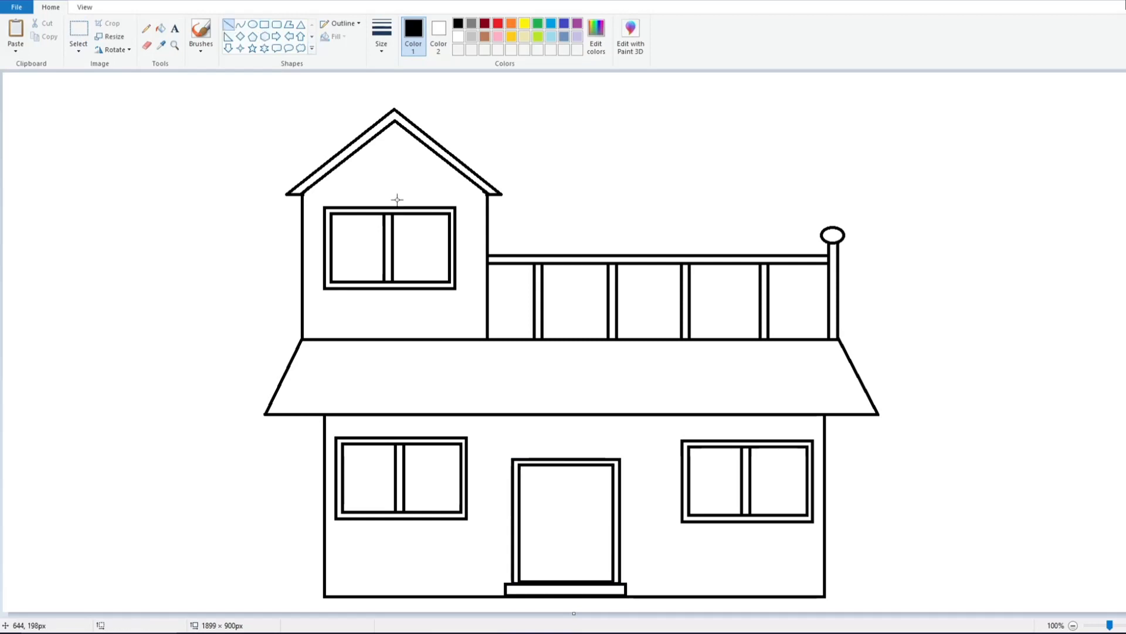
left_click_drag(557, 464, 571, 582)
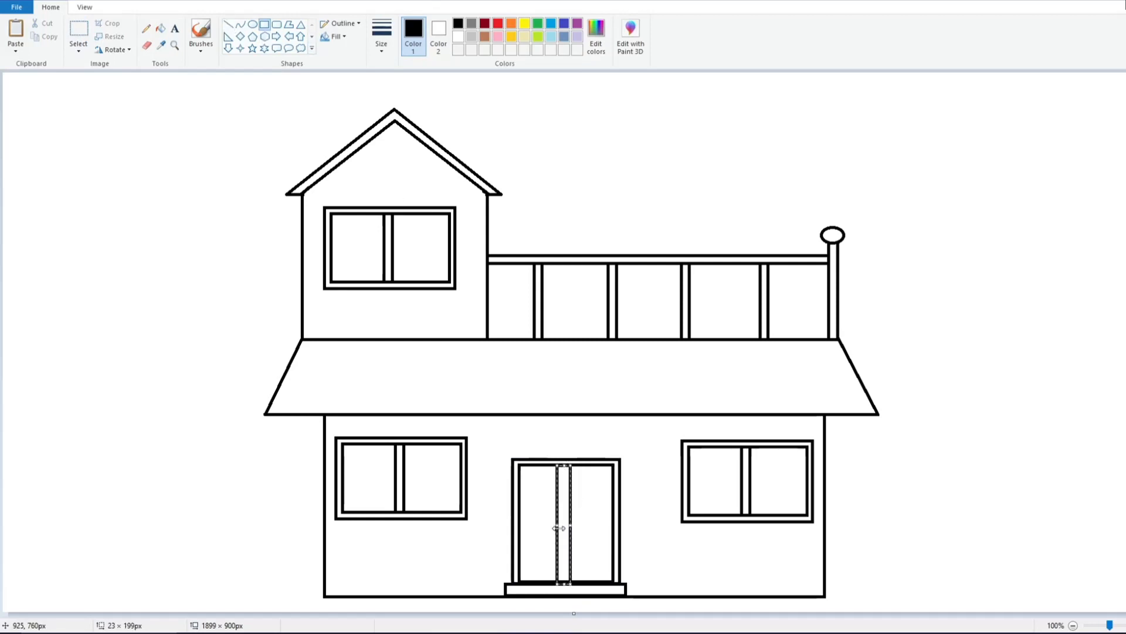
left_click_drag(559, 528, 564, 528)
left_click(271, 497)
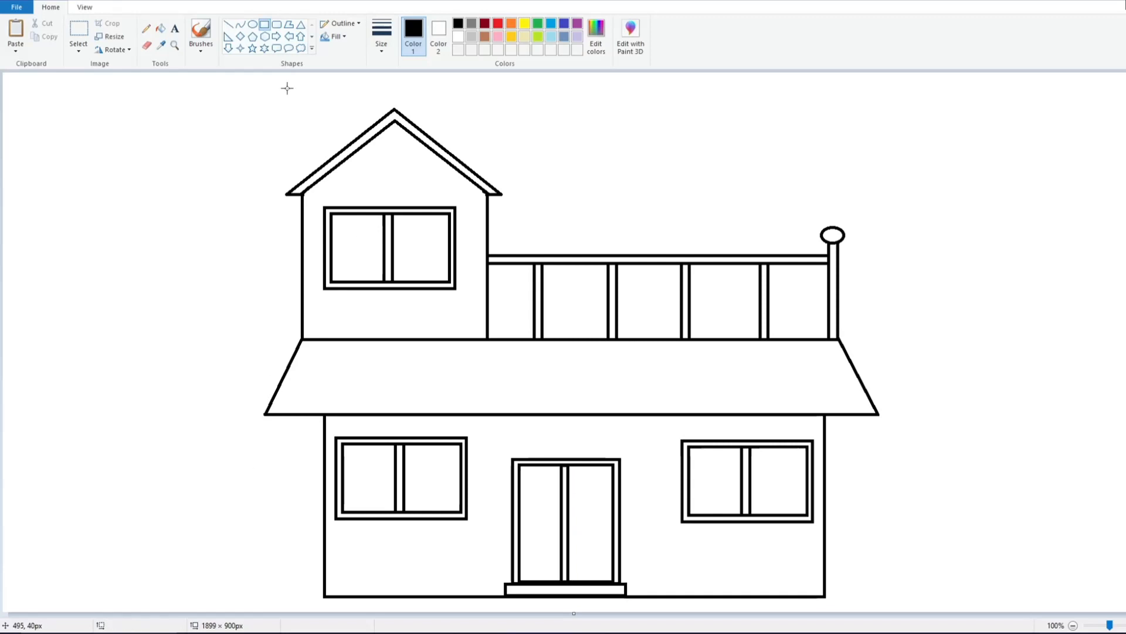
- Copy the black oval handle on the left door leaf and place the duplicate on the right leaf
left_click(78, 29)
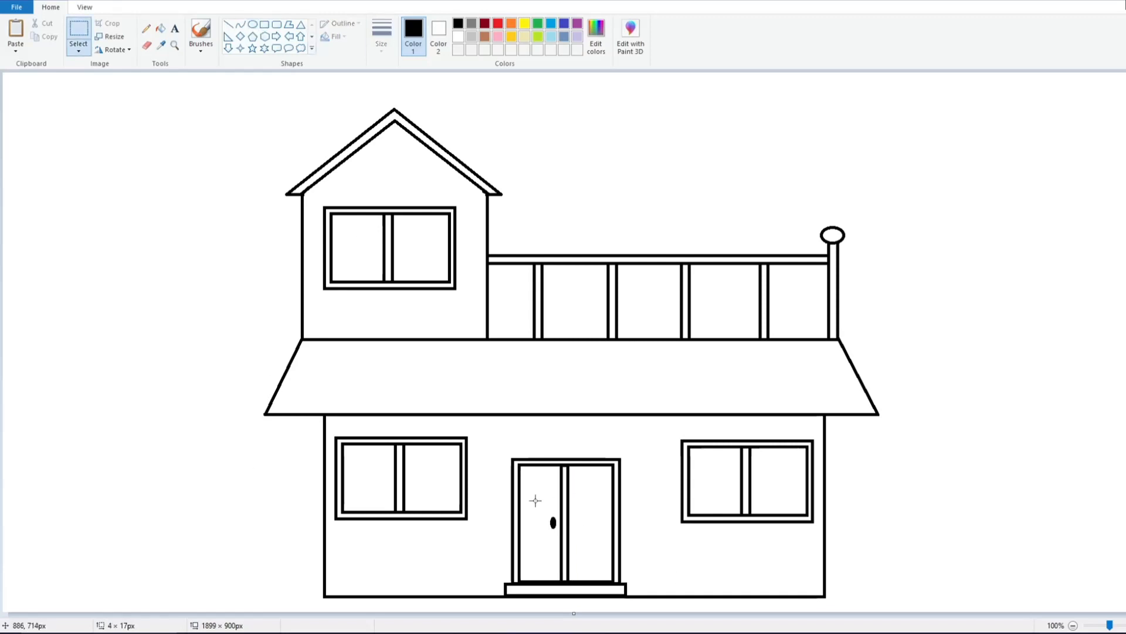
left_click_drag(553, 525, 559, 545)
left_click(45, 37)
left_click(15, 50)
left_click(31, 66)
left_click_drag(29, 100, 576, 526)
left_click(380, 499)
- Move the whole house slightly down and to the right, and extend its base line to both canvas edges as ground
mouse_move(202, 93)
left_mouse_down()
mouse_move(883, 420)
mouse_move(902, 603)
left_mouse_up()
left_click_drag(706, 490, 716, 498)
left_click(228, 24)
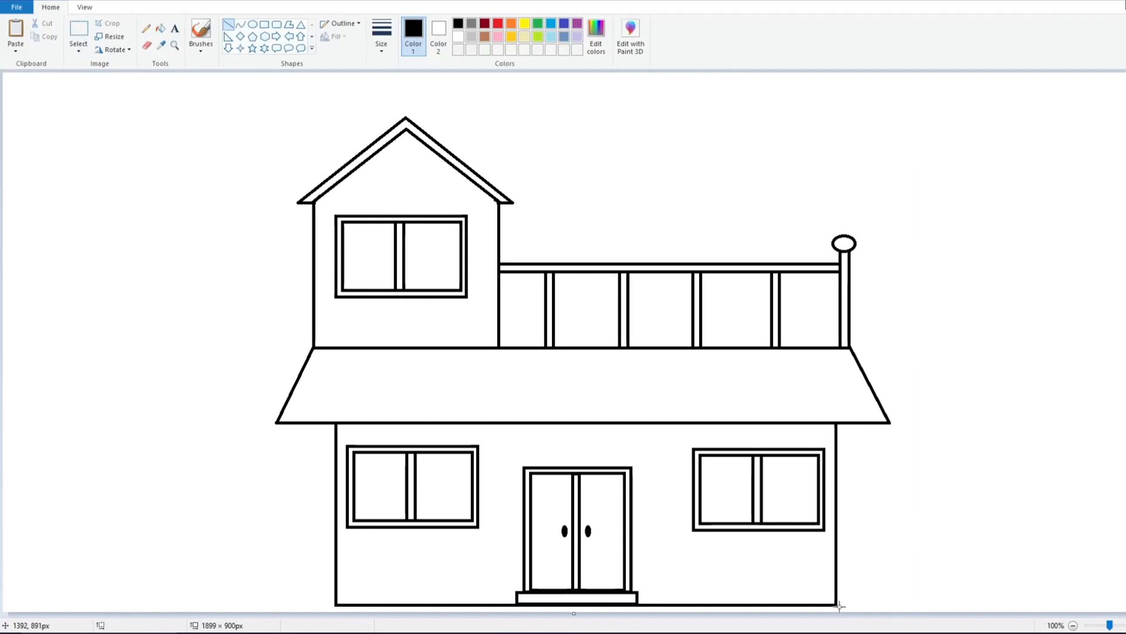
left_click_drag(890, 602, 1125, 603)
left_click_drag(329, 604, 3, 604)
- Sketch two overlapping wavy hill outlines on each side of the house with the Pencil, sloping down to the ground line
left_click(146, 28)
left_click(381, 36)
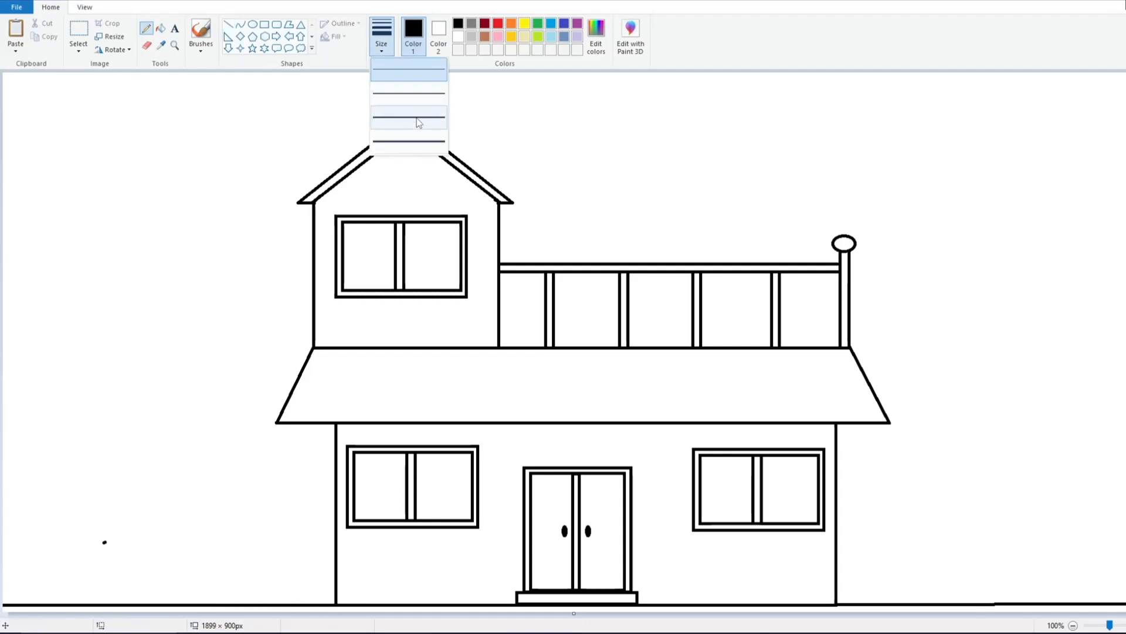
left_click(411, 141)
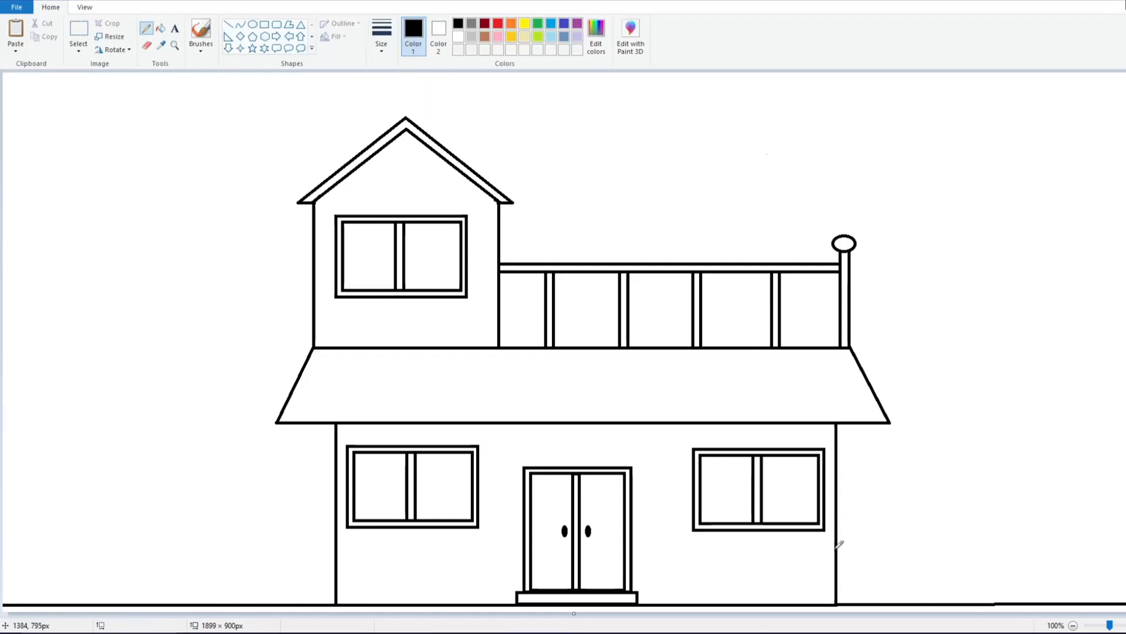
left_click_drag(839, 544, 962, 601)
mouse_move(874, 553)
left_mouse_down()
mouse_move(977, 562)
mouse_move(1038, 599)
left_mouse_up()
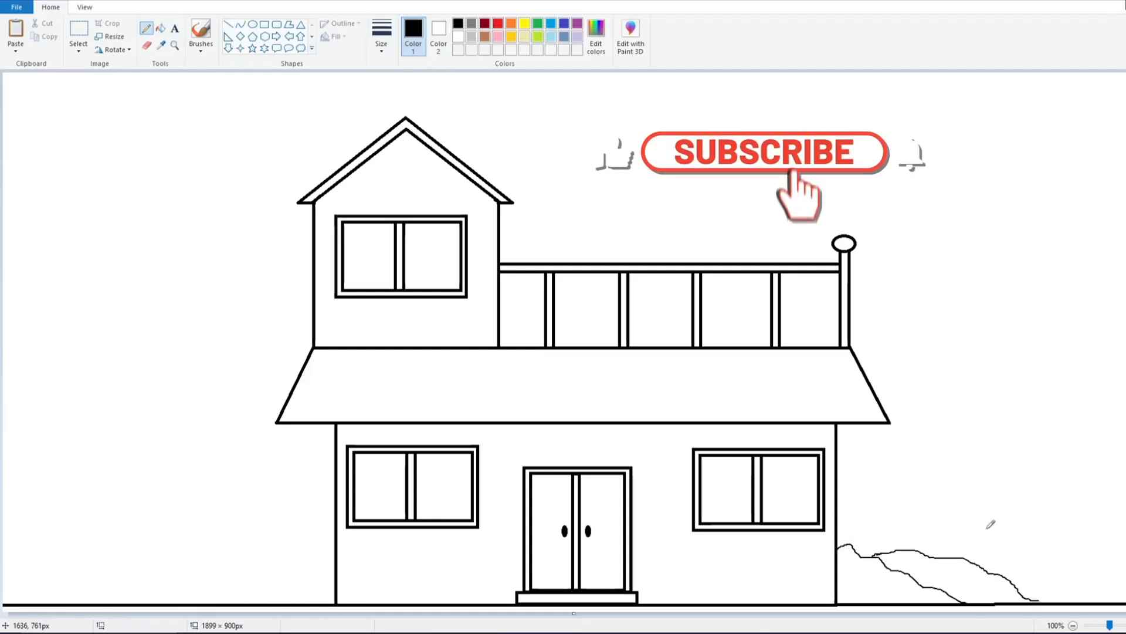
mouse_move(333, 548)
left_mouse_down()
mouse_move(297, 543)
mouse_move(150, 601)
left_mouse_up()
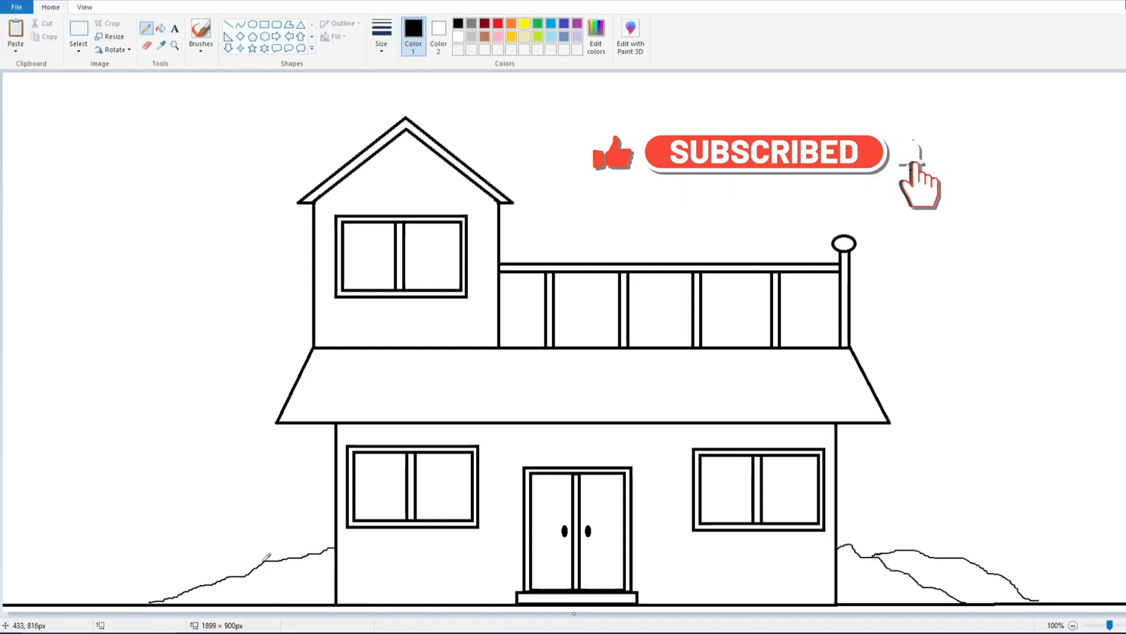
mouse_move(263, 558)
left_mouse_down()
mouse_move(187, 560)
mouse_move(74, 603)
left_mouse_up()
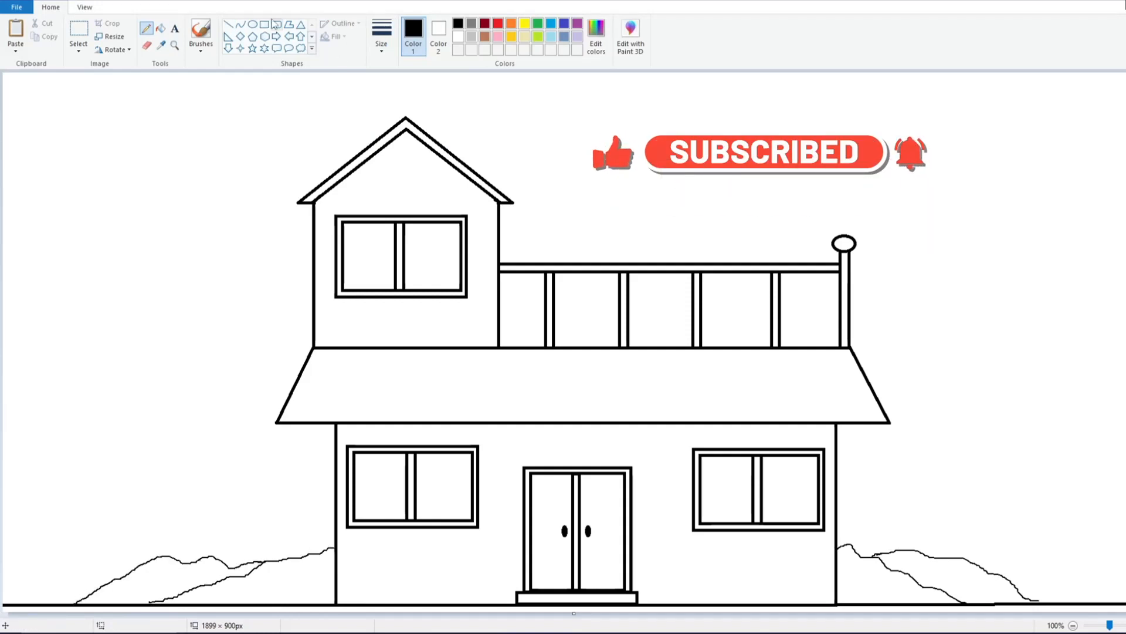
- Draw a small black bird in the sky left of the tower's gable with a calligraphy brush
left_click(201, 42)
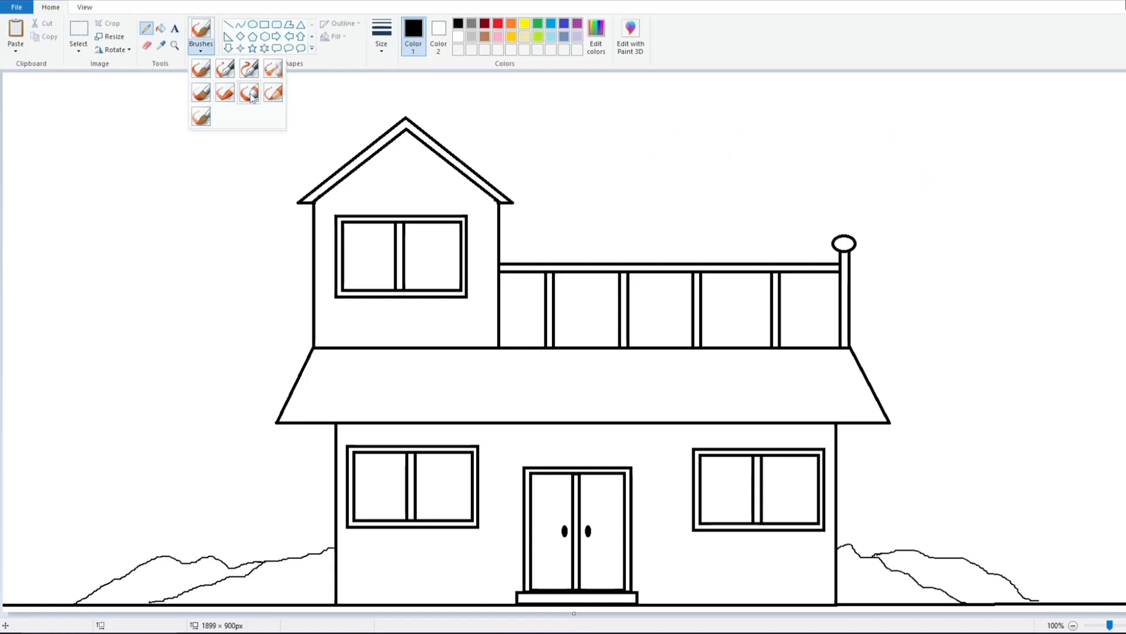
left_click(251, 96)
left_click(200, 41)
left_click(225, 69)
left_click(381, 36)
left_click(405, 88)
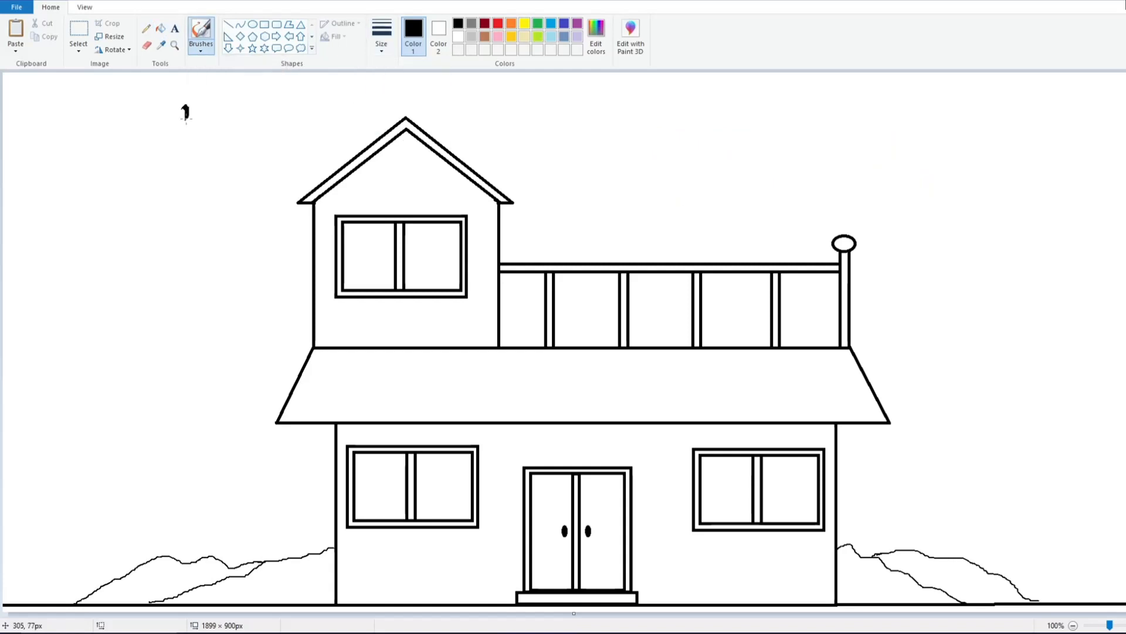
left_click_drag(200, 110, 208, 131)
- Copy the bird and place three duplicates in the sky: one below left of the original and two right of the gable
left_click(78, 51)
left_click(118, 75)
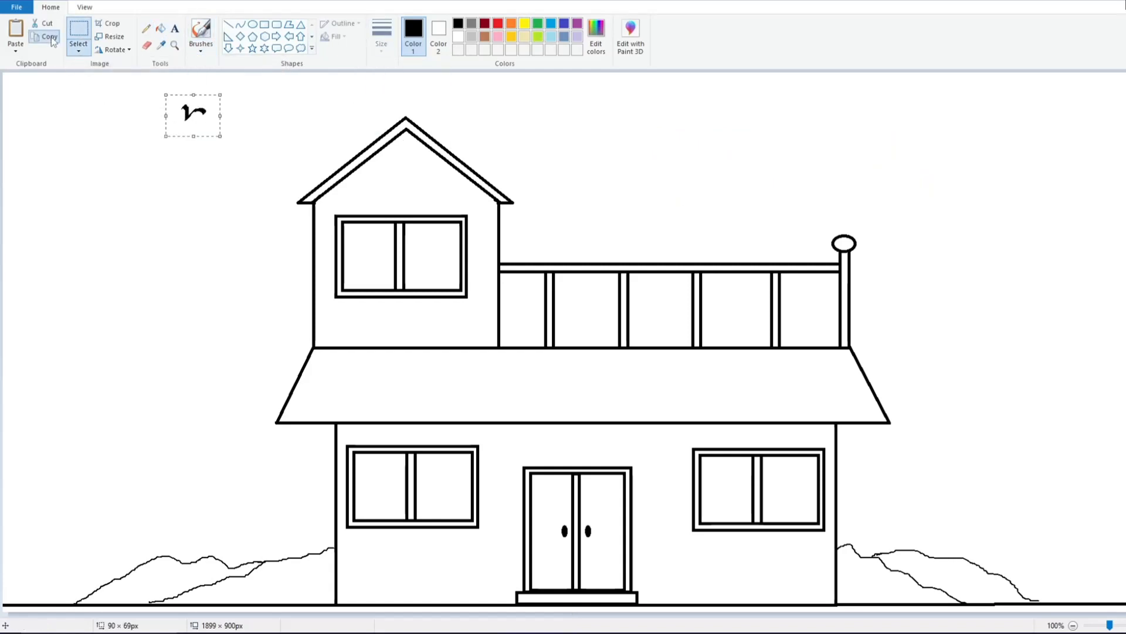
key("ctrl+c")
key("ctrl+v")
mouse_move(30, 99)
left_mouse_down()
mouse_move(53, 125)
mouse_move(244, 143)
mouse_move(139, 170)
mouse_move(156, 151)
mouse_move(401, 176)
mouse_move(483, 109)
mouse_move(595, 144)
left_mouse_up()
key("ctrl+v")
left_click(15, 51)
left_click(23, 65)
- Place three more bird copies beside the gable and above the balcony, and close the hill outlines' gaps at the ground line
left_click(15, 51)
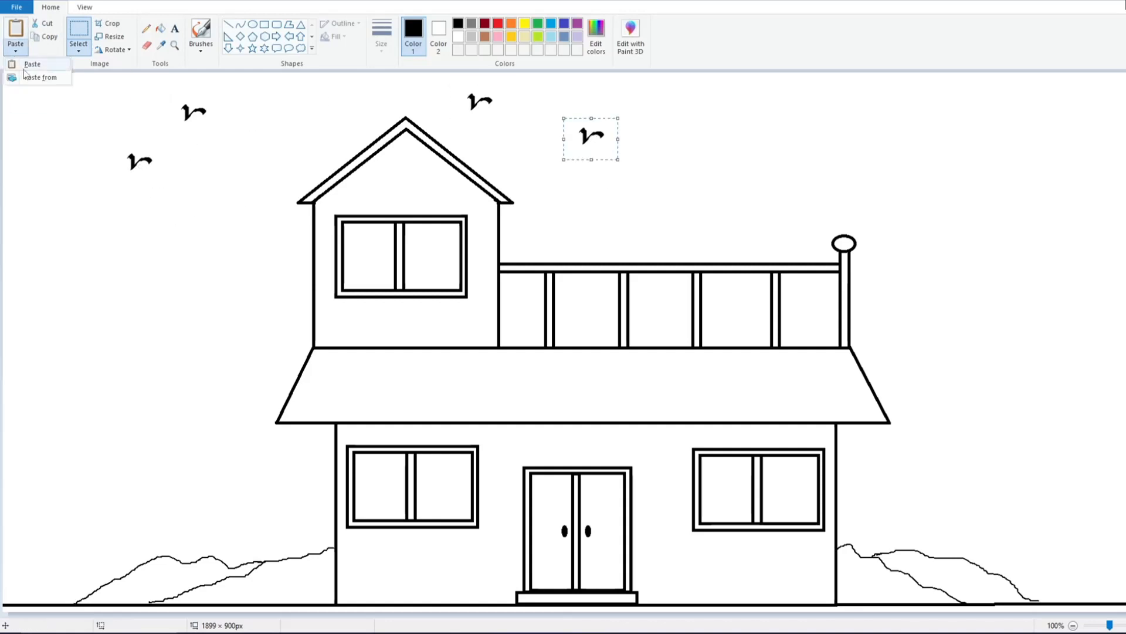
left_click(24, 66)
left_click_drag(30, 97, 289, 151)
left_click(15, 51)
left_click(23, 66)
mouse_move(35, 98)
left_mouse_down()
mouse_move(642, 191)
mouse_move(626, 199)
mouse_move(566, 144)
mouse_move(700, 117)
left_mouse_up()
left_click(22, 53)
left_click(24, 66)
left_click(146, 27)
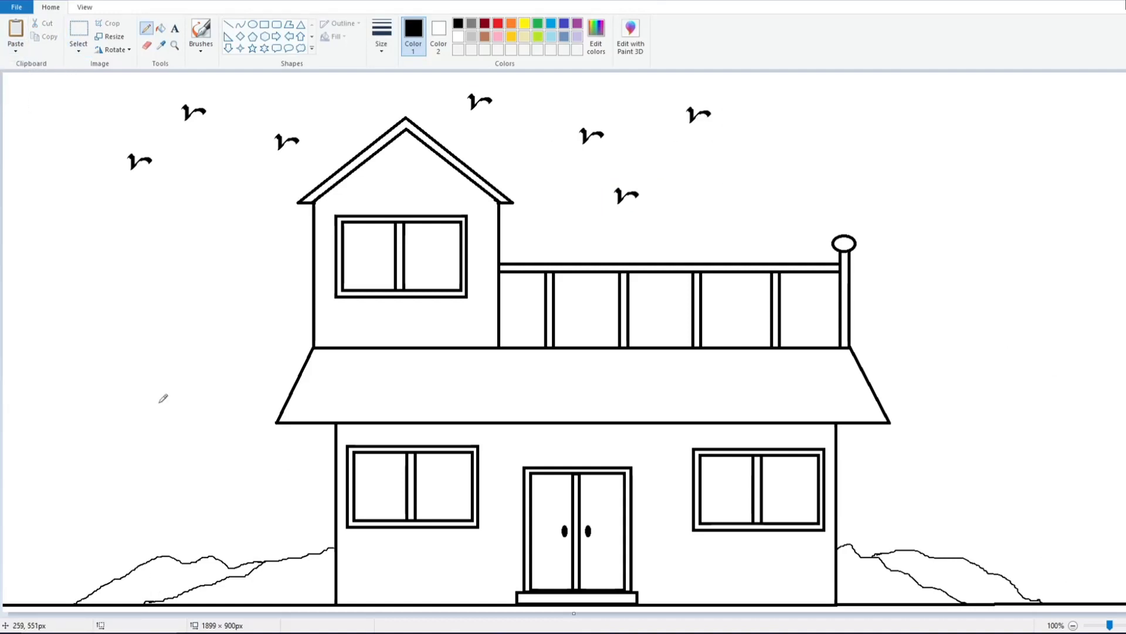
- Fill the left door leaf with the palette's brown
left_click(485, 37)
left_click(160, 27)
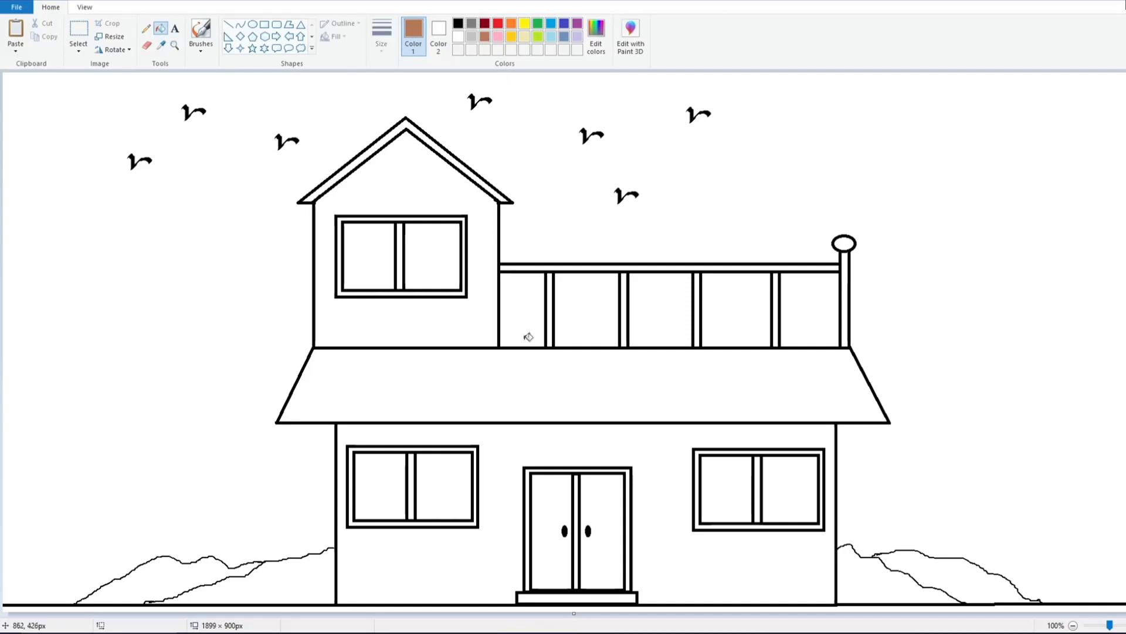
left_click(554, 505)
- Add a darker brown custom colour (149, 92, 62) and fill the door frame and central strip with it
left_click(596, 35)
left_click_drag(701, 285, 701, 298)
left_click(648, 398)
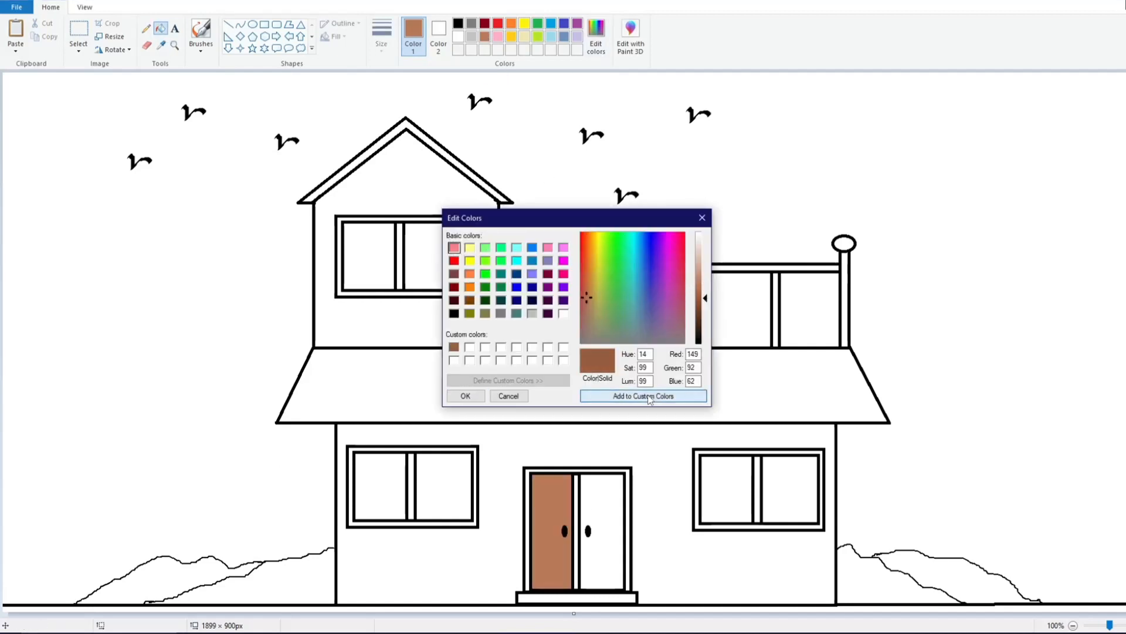
left_click(474, 396)
left_click(527, 484)
left_click(577, 494)
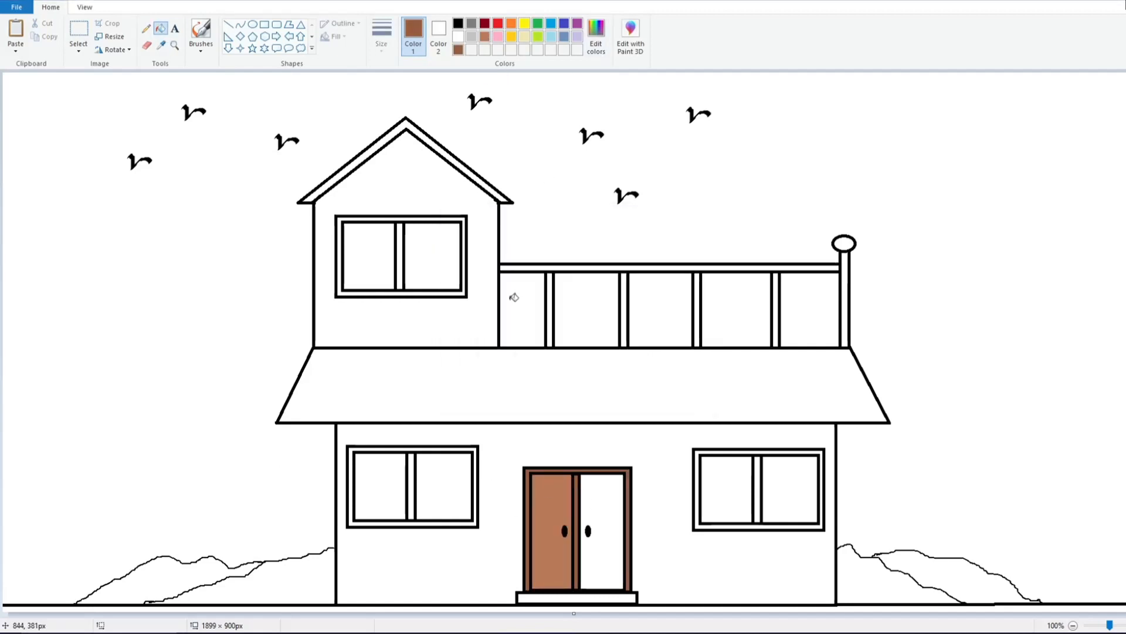
- Fill the right door leaf with the palette's lighter brown and the doorstep with dark grey
left_click(485, 36)
left_click(619, 507)
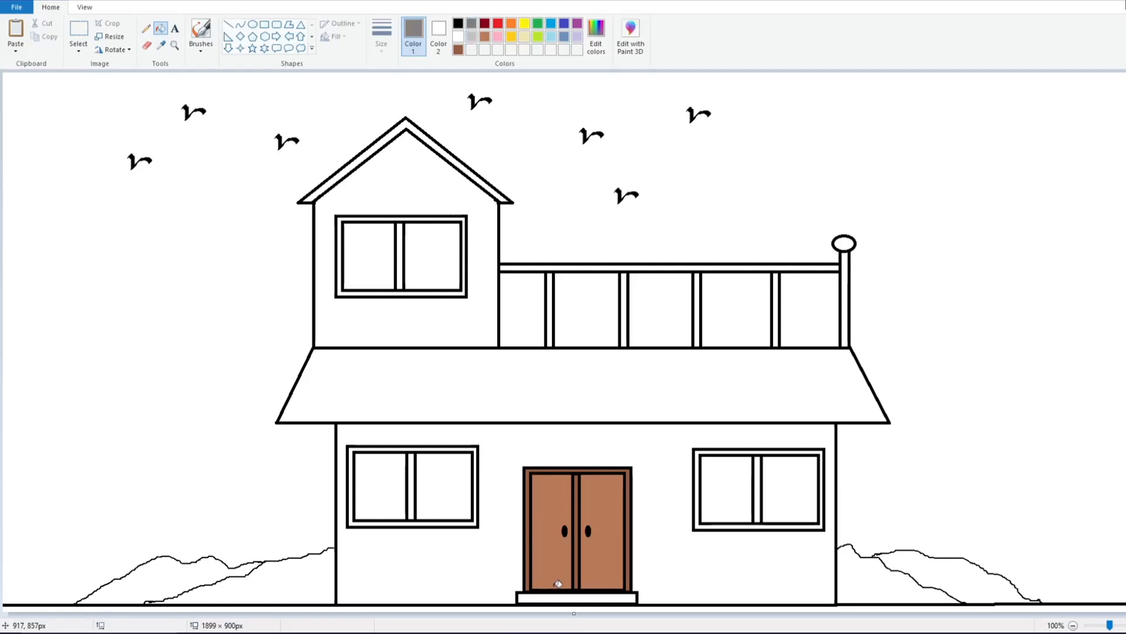
left_click(556, 596)
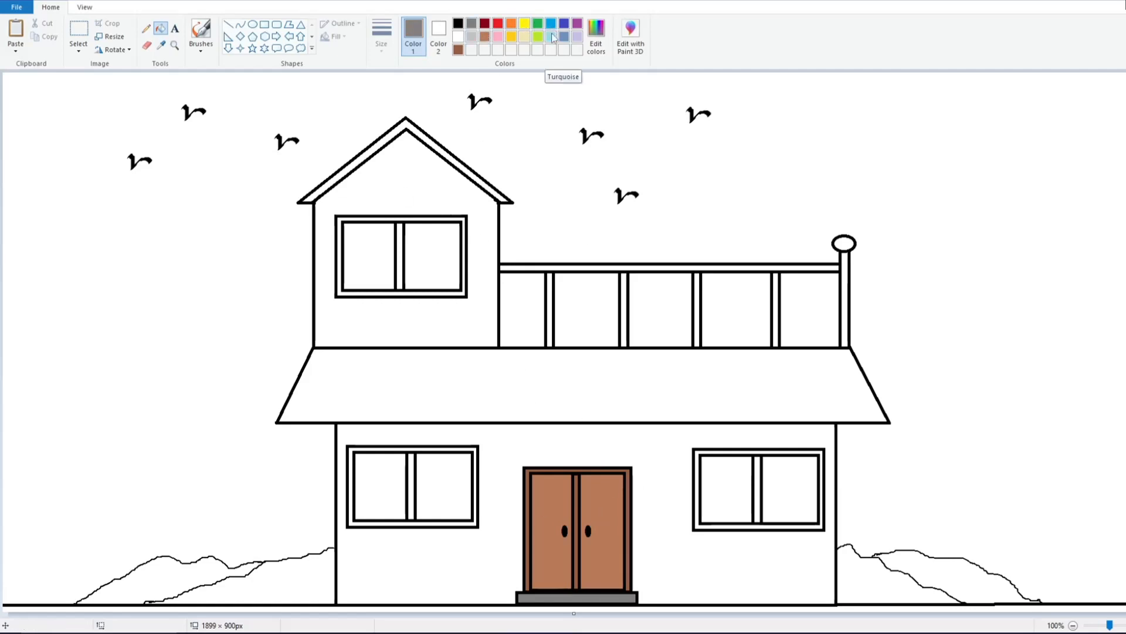
- Fill the tower window's outer frame with the custom dark brown
left_click(547, 27)
left_click(459, 50)
left_click(409, 217)
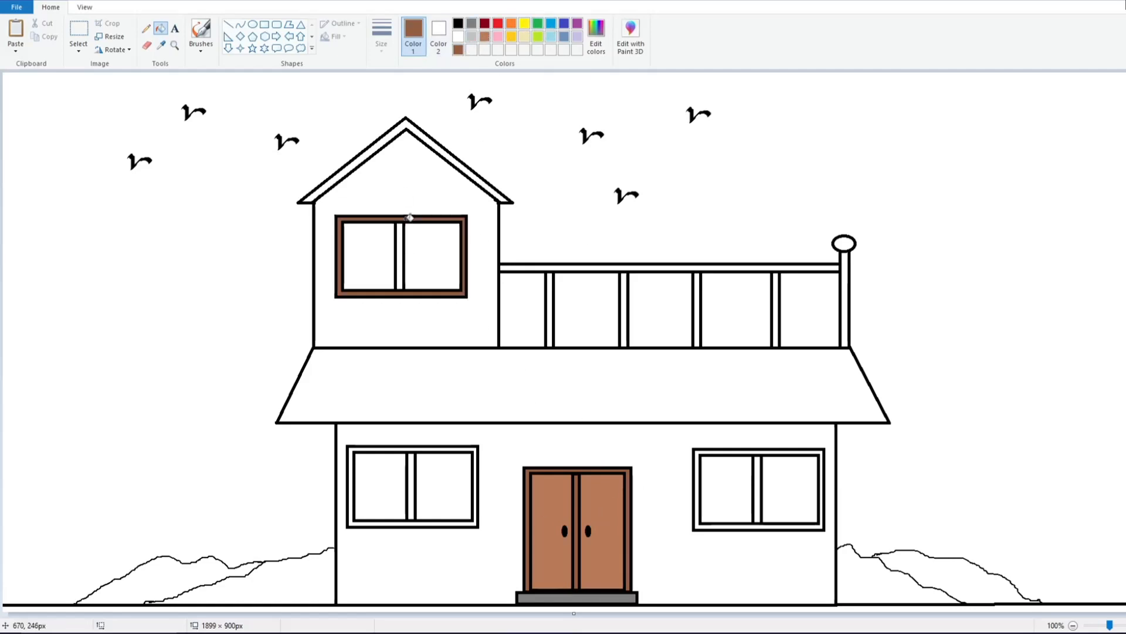
left_click(424, 247)
left_click(356, 258)
key("ctrl+z")
key("ctrl+z")
- Fill both ground-floor window frames with the custom dark brown and the panes of all three windows with turquoise
left_click(420, 447)
left_click(765, 451)
left_click(550, 36)
left_click(370, 255)
left_click(437, 250)
left_click(394, 486)
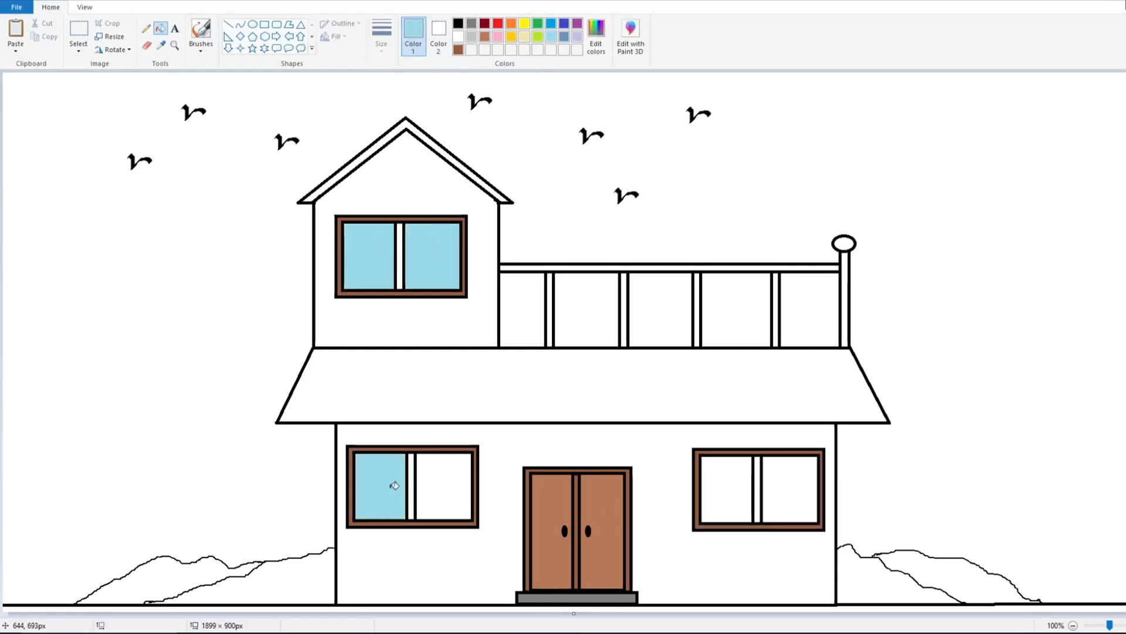
left_click(446, 481)
left_click(726, 489)
left_click(787, 489)
- Fill the central mullions of all three windows with the custom dark brown
left_click(460, 49)
left_click(400, 255)
left_click(411, 486)
left_click(760, 491)
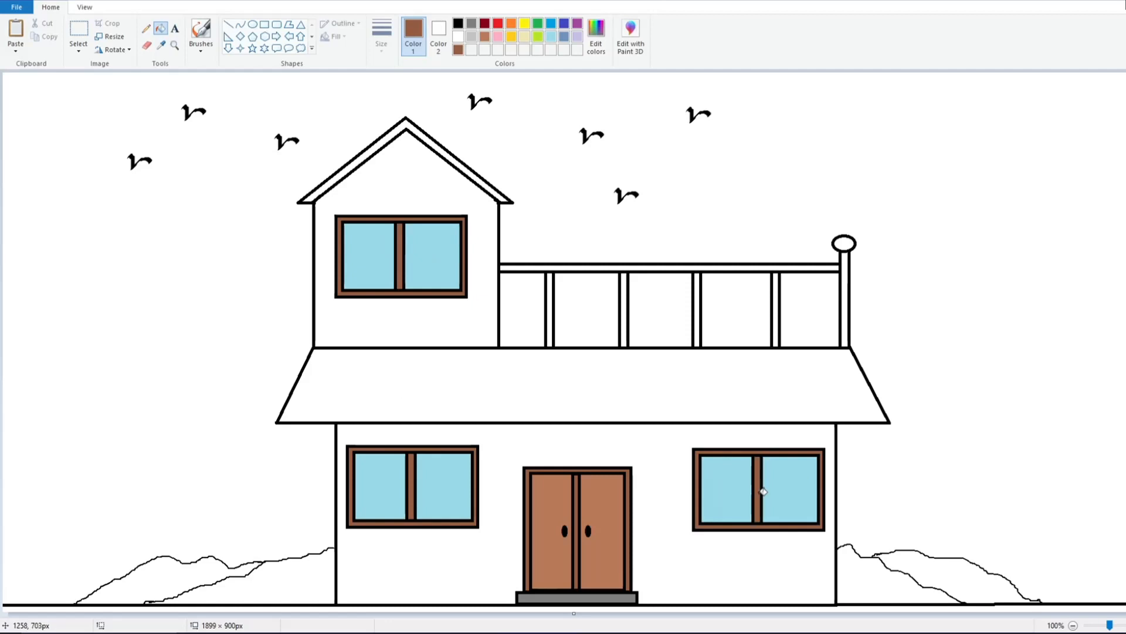
- Fill the balcony's top rail, its four balusters and the end post with the custom dark brown
left_click(537, 266)
left_click(551, 305)
left_click(623, 305)
left_click(696, 306)
left_click(777, 317)
left_click(845, 299)
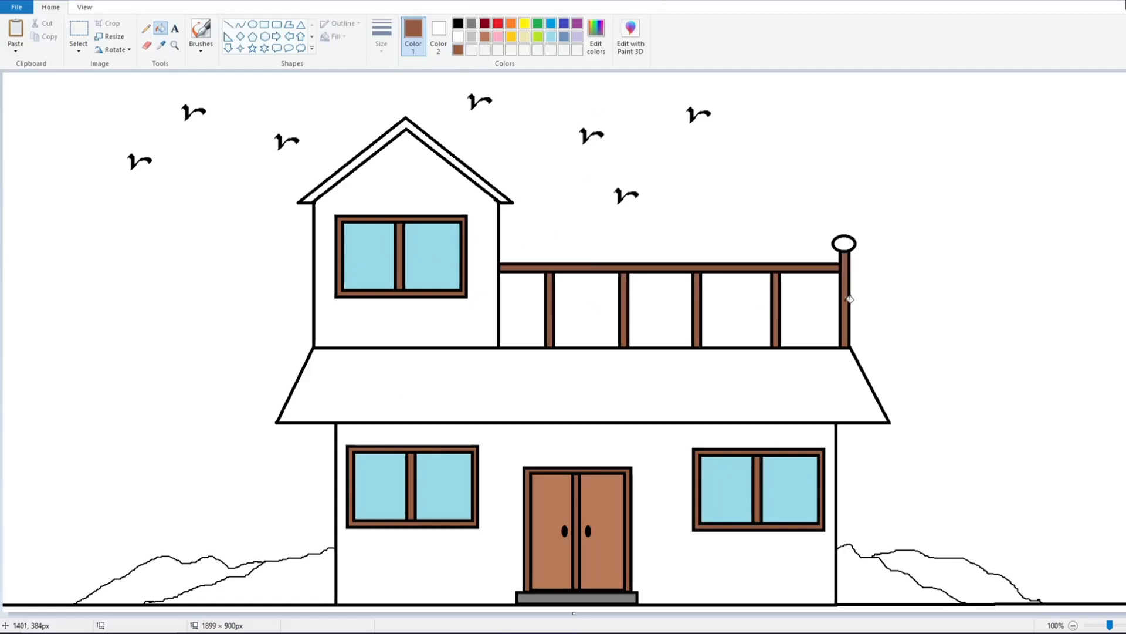
- Fill the end post's knob with a slightly darker custom brown, and colour the gable's roof border and the lower roof brown
left_click(596, 37)
left_click(465, 395)
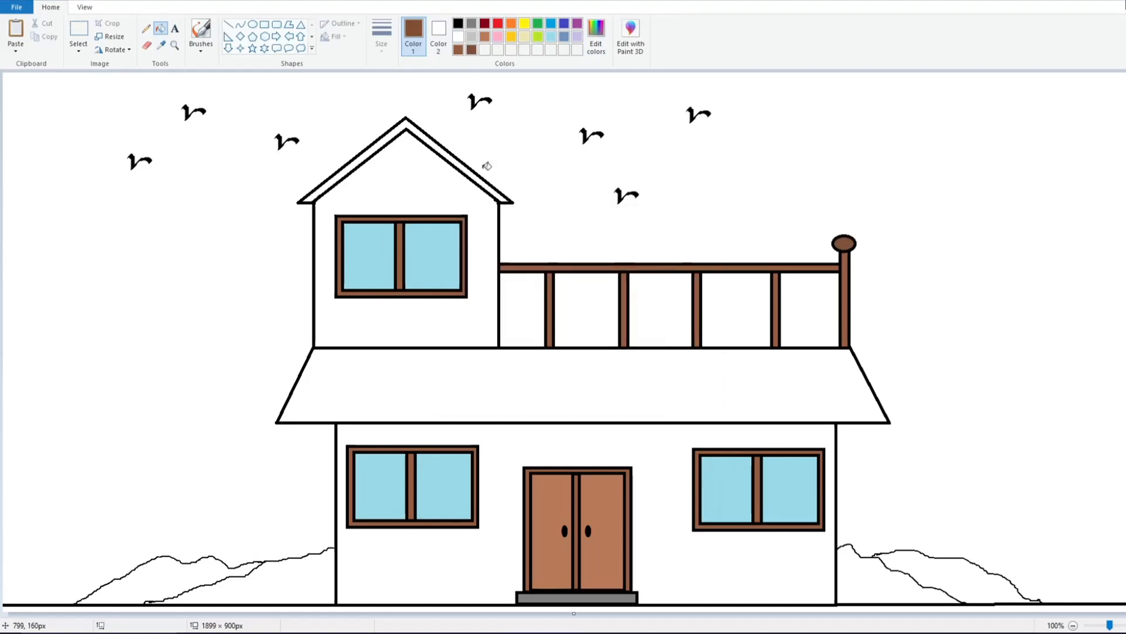
left_click(468, 166)
- Fill the tower wall, the five balcony railing gaps and the ground-floor wall with gold
left_click(525, 36)
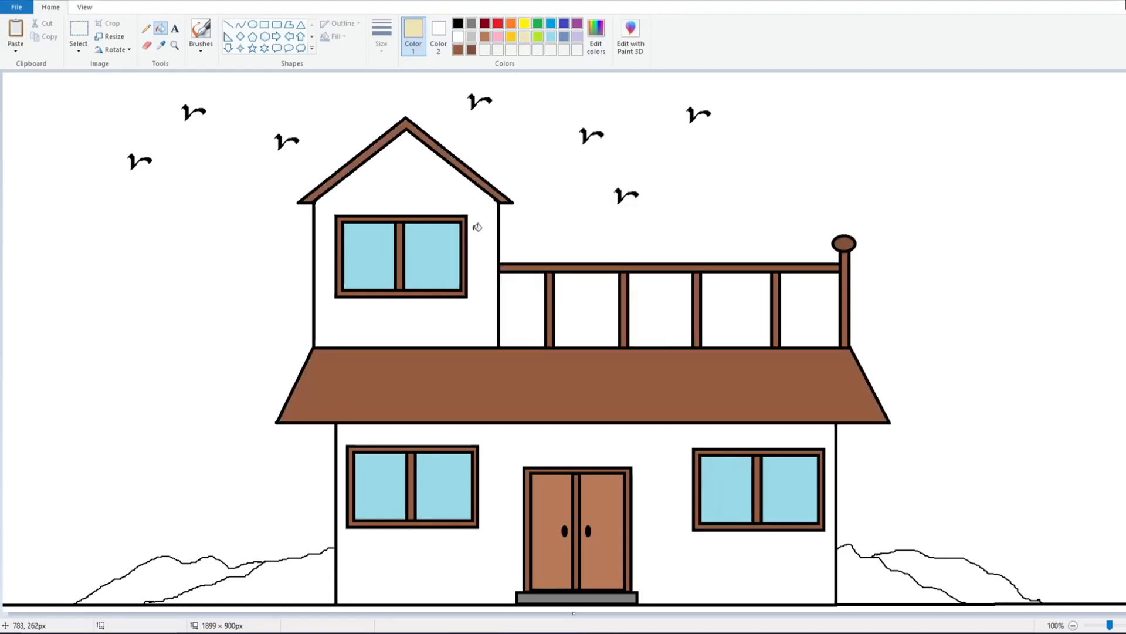
left_click(472, 226)
left_click(510, 36)
left_click(466, 188)
left_click(522, 311)
left_click(587, 311)
left_click(639, 319)
left_click(736, 311)
left_click(810, 311)
left_click(656, 453)
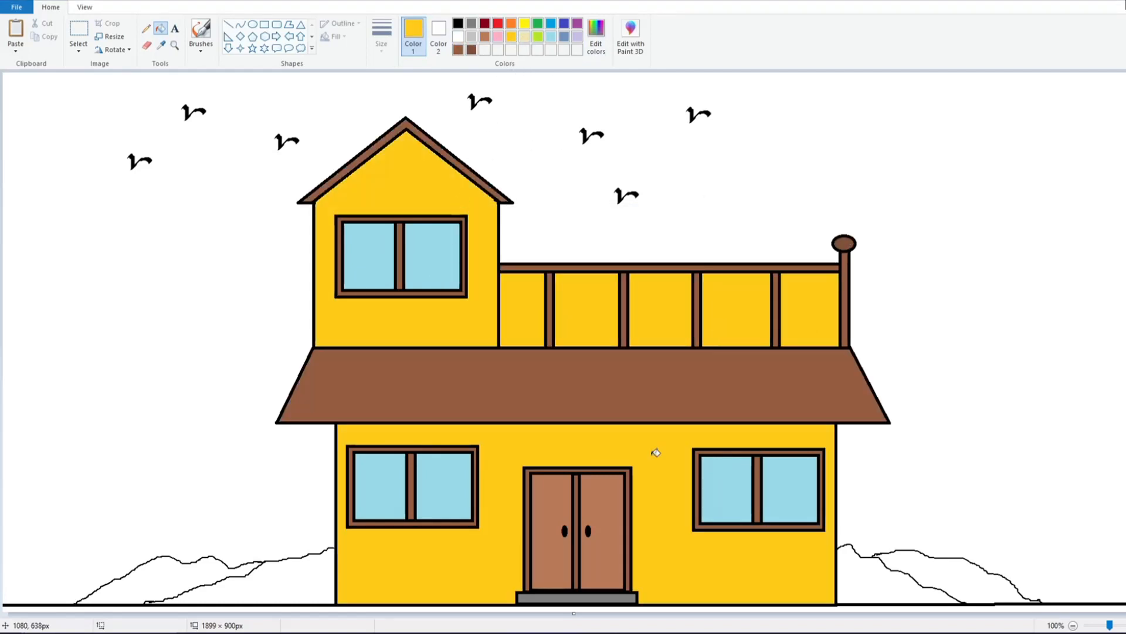
- Mix a paler custom shade of light turquoise and fill the sky behind the house with it
left_click(524, 37)
left_click(596, 35)
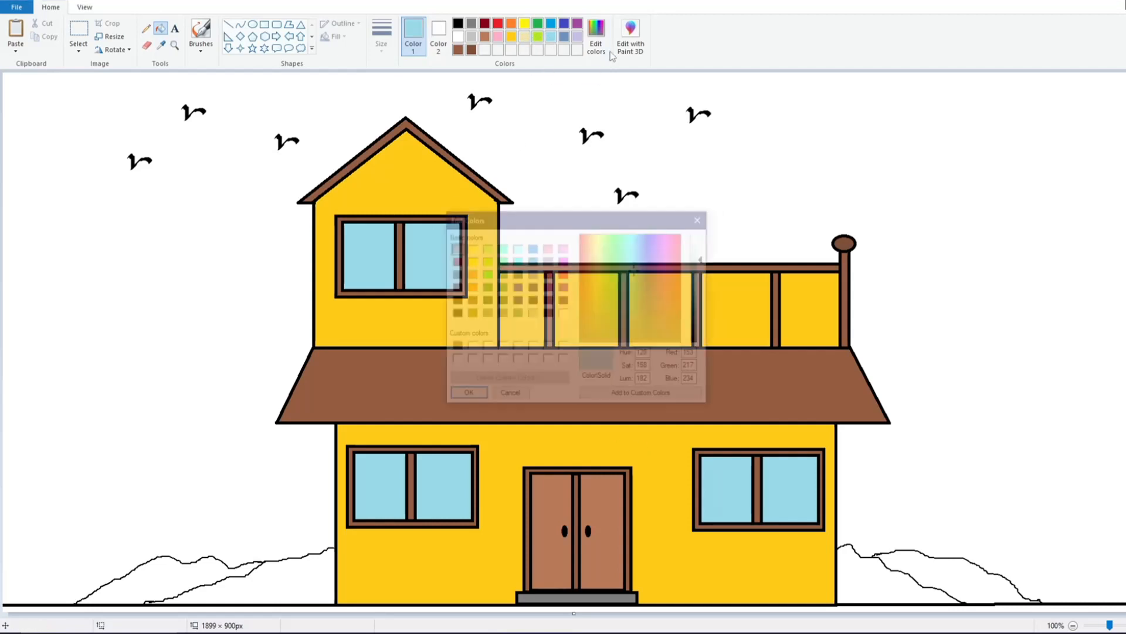
left_click(642, 328)
left_click(463, 396)
left_click(570, 237)
- Fill the hills on both sides of the house with green
left_click(537, 23)
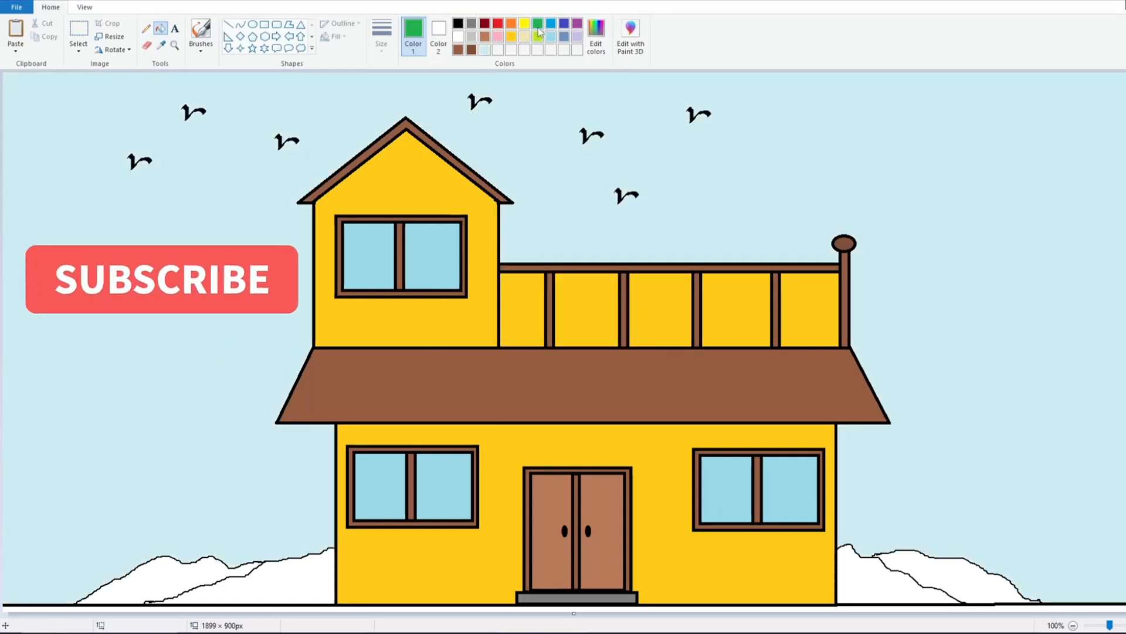
left_click(930, 566)
left_click(293, 564)
left_click(147, 592)
- Draw a solid yellow circular sun in the upper-left corner of the sky, beside the birds
left_click(525, 25)
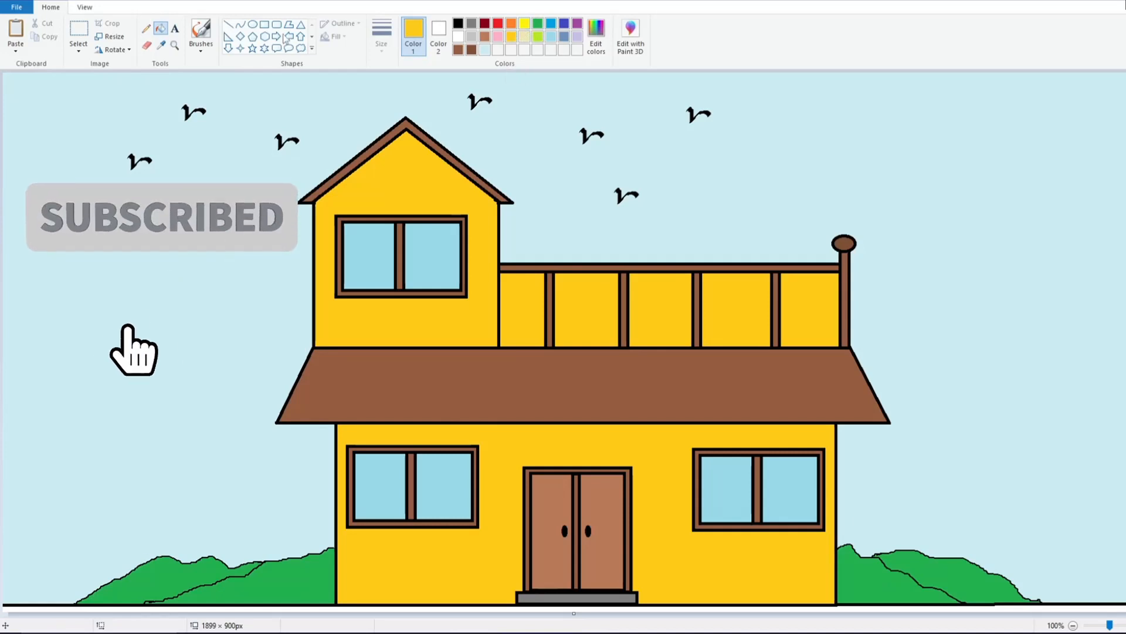
left_click(252, 24)
left_click(337, 36)
left_click(356, 67)
left_click(439, 35)
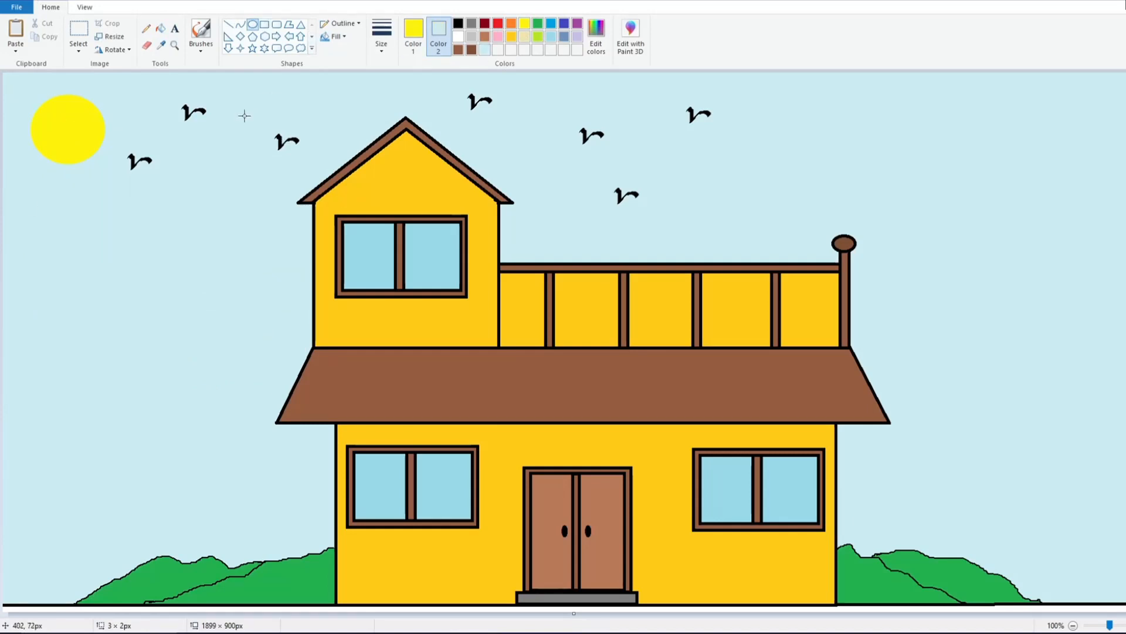
- Move the three upper birds beside the tower roof together further right, above the balcony, and deselect them
left_click(78, 32)
left_click_drag(461, 81, 720, 145)
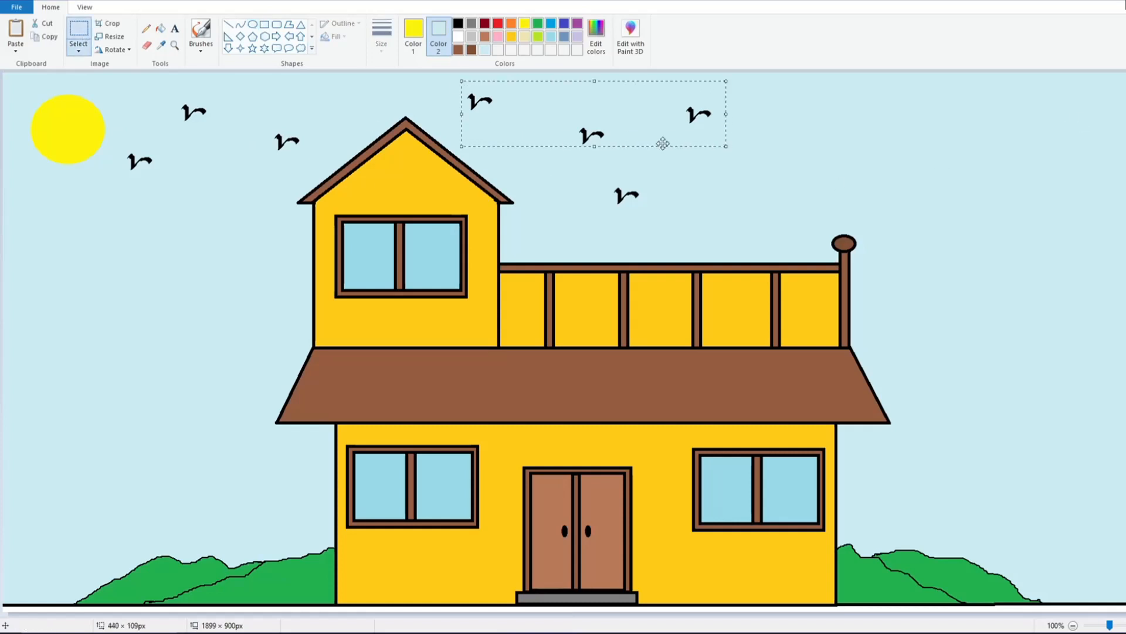
left_click_drag(642, 118, 765, 124)
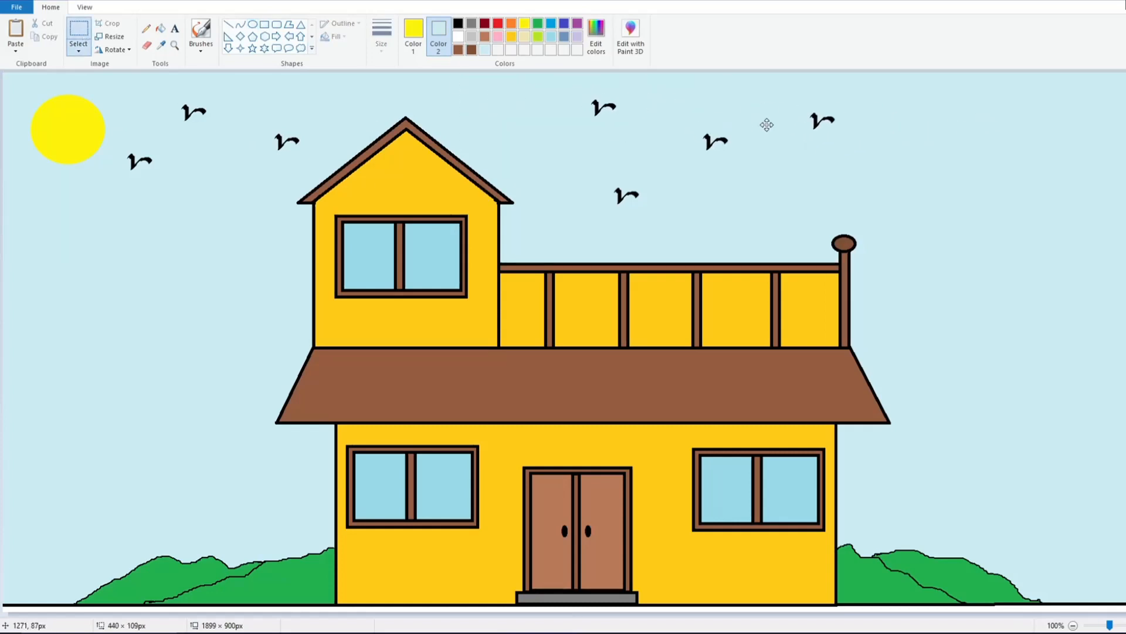
left_click(508, 159)
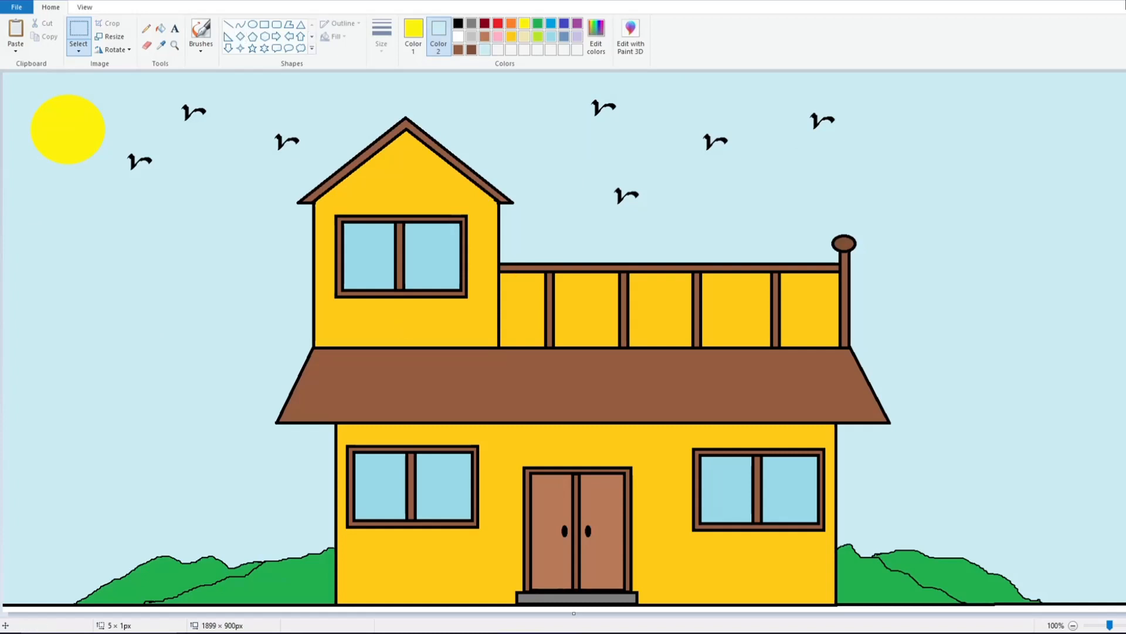
- Set the primary drawing colour to black
left_click(414, 33)
left_click(458, 23)
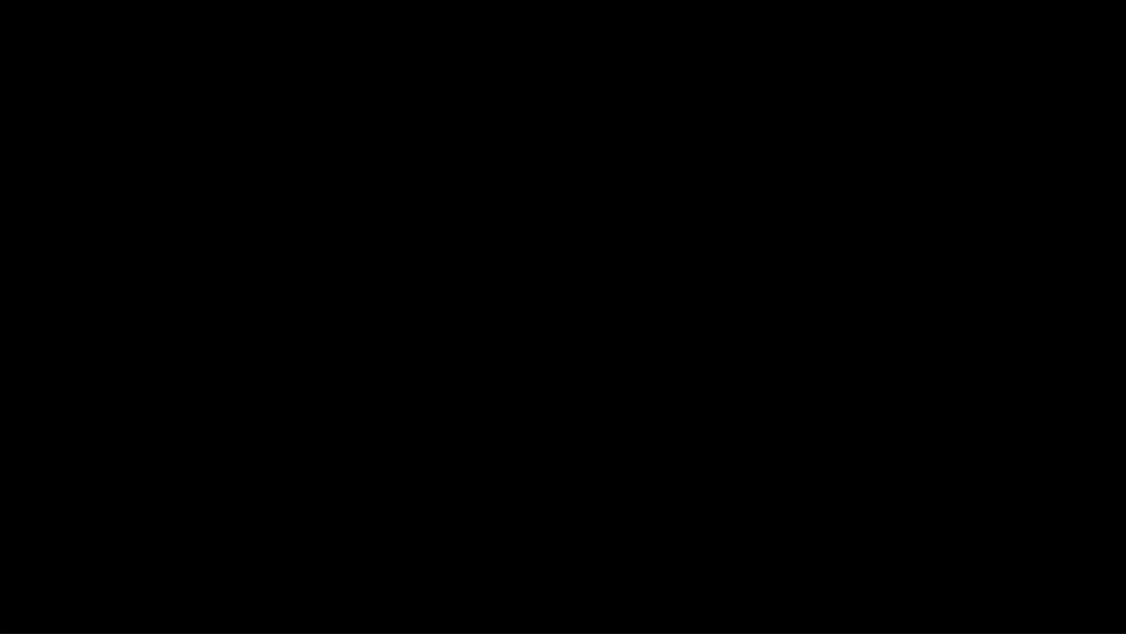